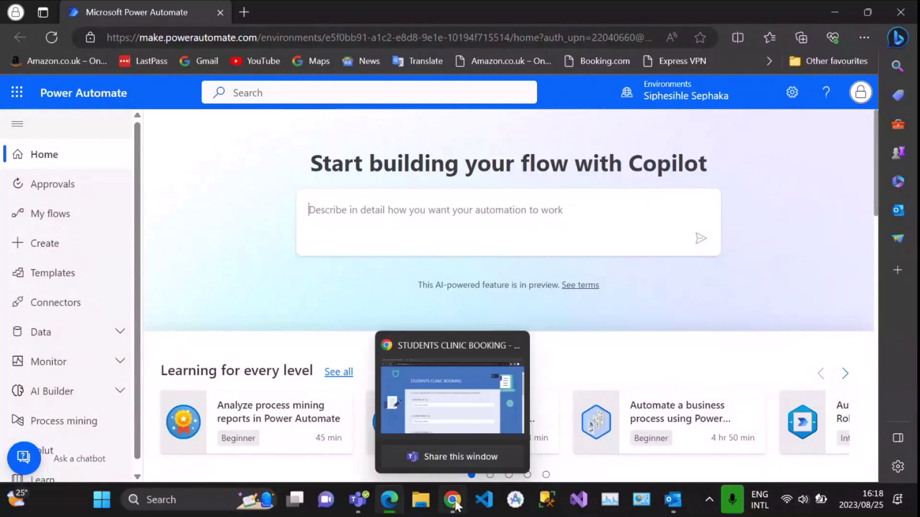
Bring up the Students Clinic Booking form and scroll through its questions, student email to booking time
left_click(449, 421)
scroll(437, 254, "down", 1)
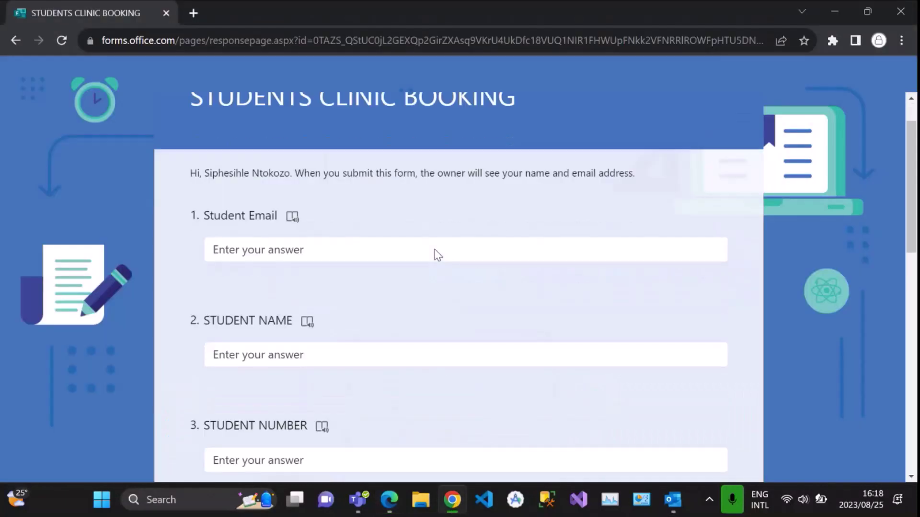
left_click(436, 250)
scroll(436, 250, "up", 1)
scroll(435, 249, "down", 1)
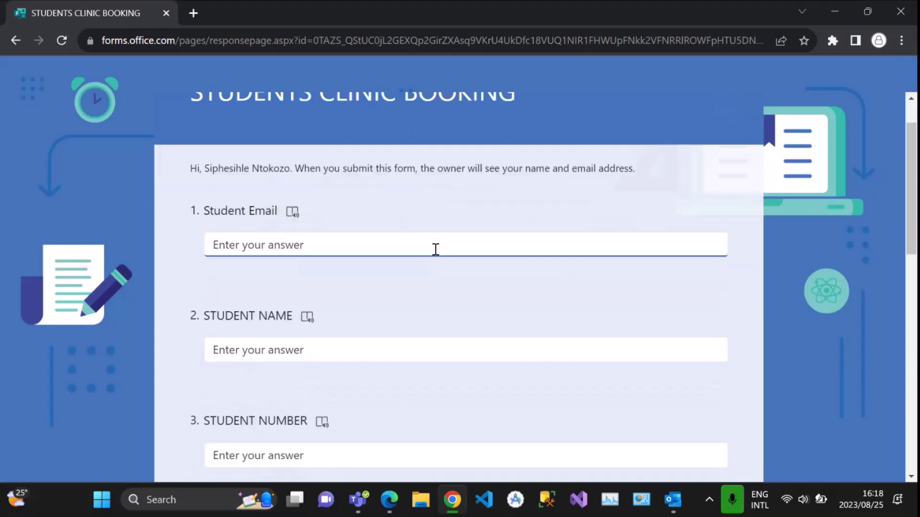
scroll(435, 250, "down", 4)
scroll(434, 249, "down", 2)
scroll(434, 249, "down", 1)
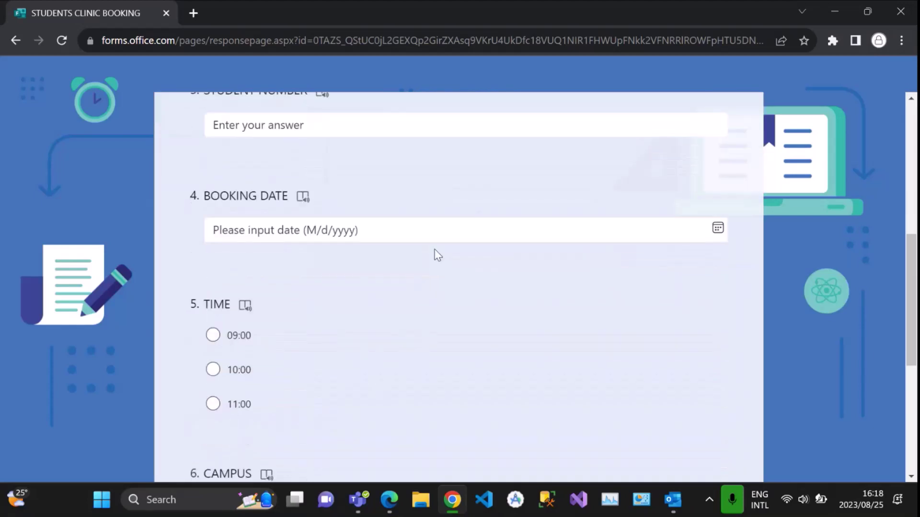
scroll(436, 251, "down", 3)
scroll(436, 254, "up", 2)
scroll(436, 255, "up", 2)
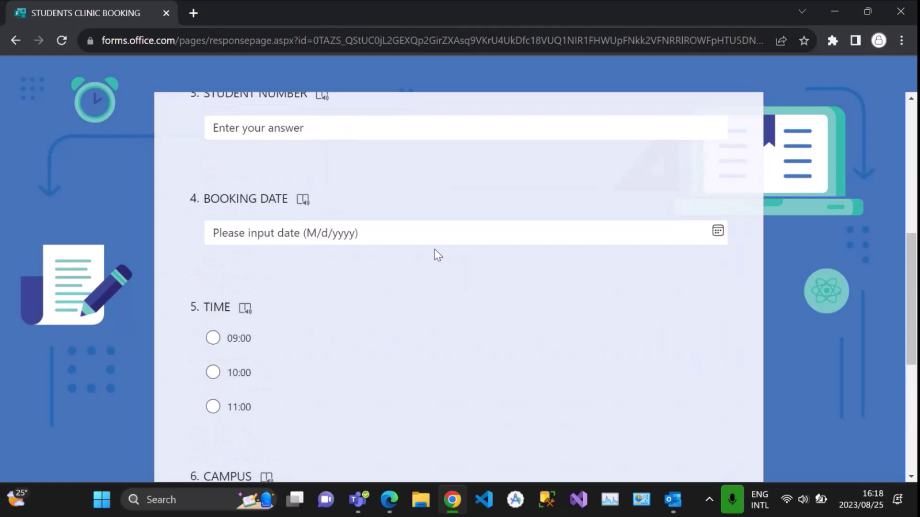
Return to Power Automate's home page and focus the Copilot flow-description box
mouse_move(389, 499)
left_click(391, 356)
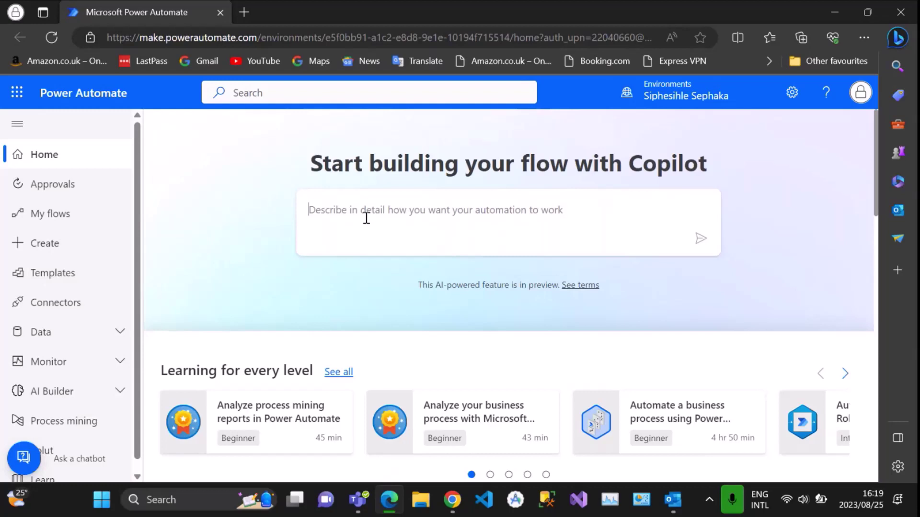
left_click(366, 218)
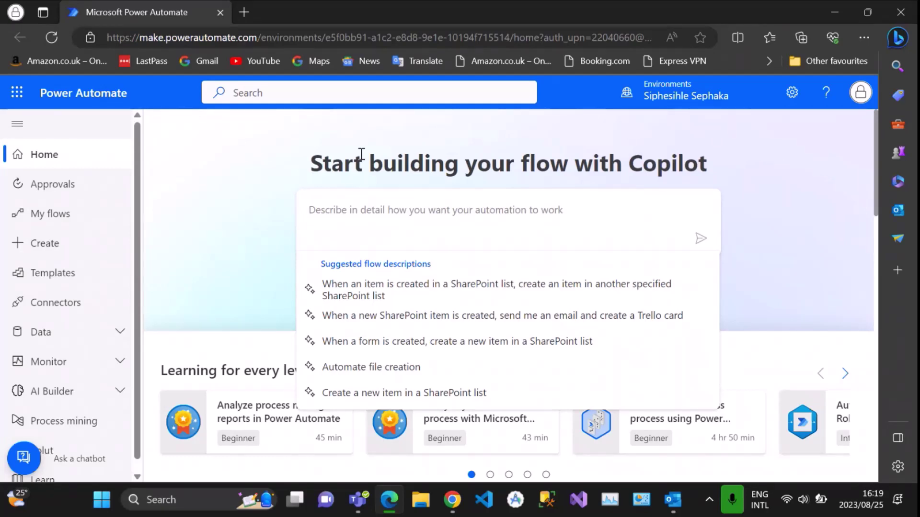
Ask Copilot for a clinic booking flow that emails you whenever a form response arrives
type("creat")
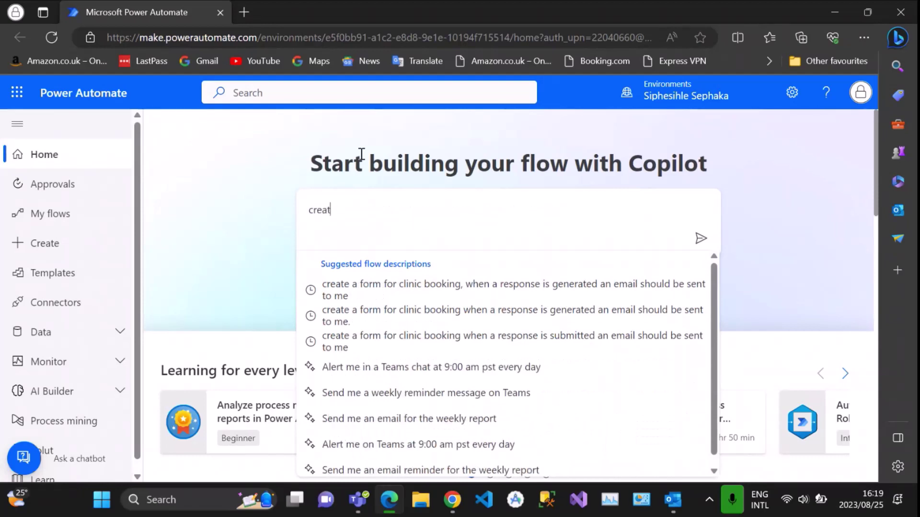
type("e a f")
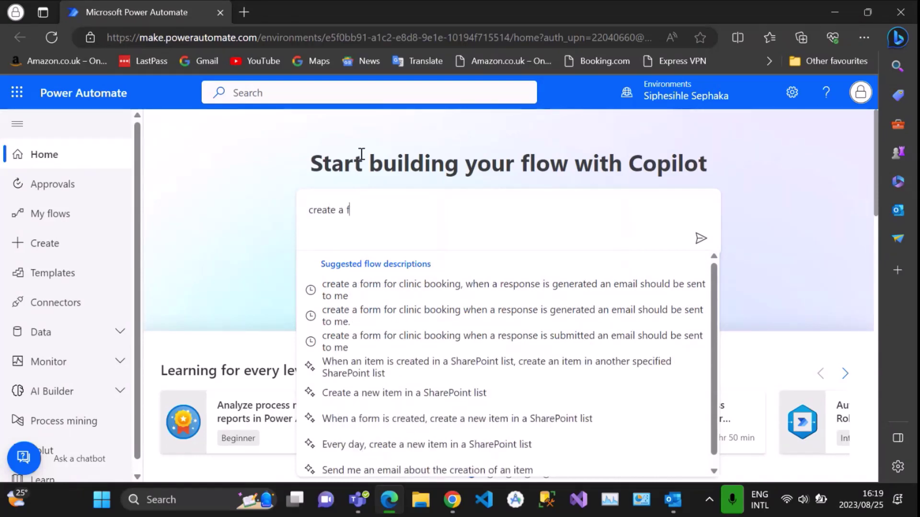
type("orm ")
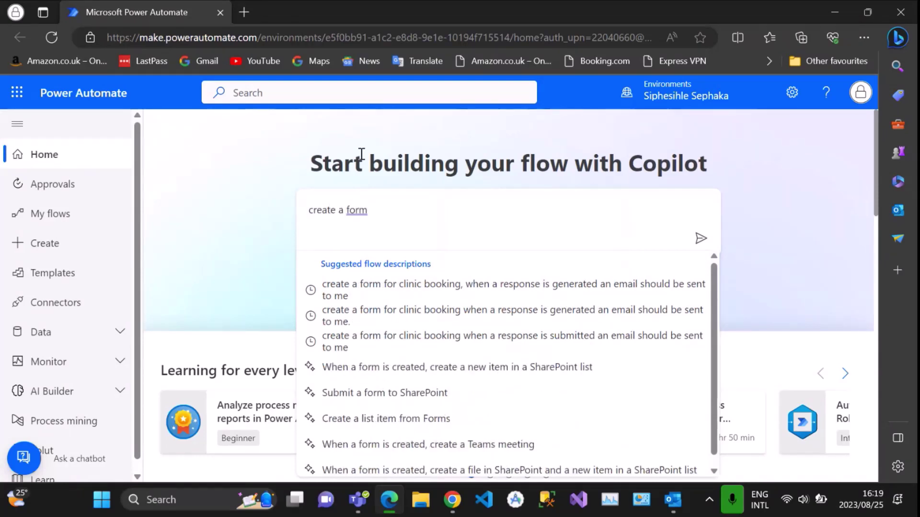
type("clini")
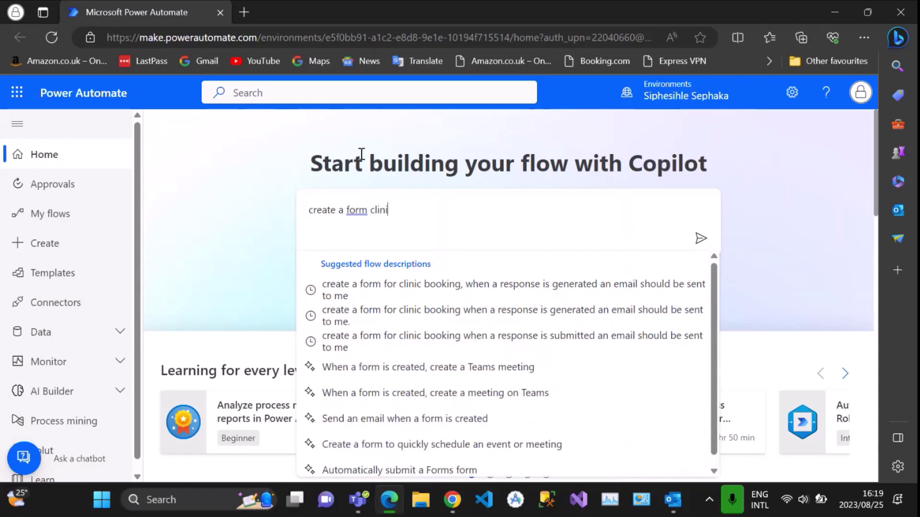
type("c boo")
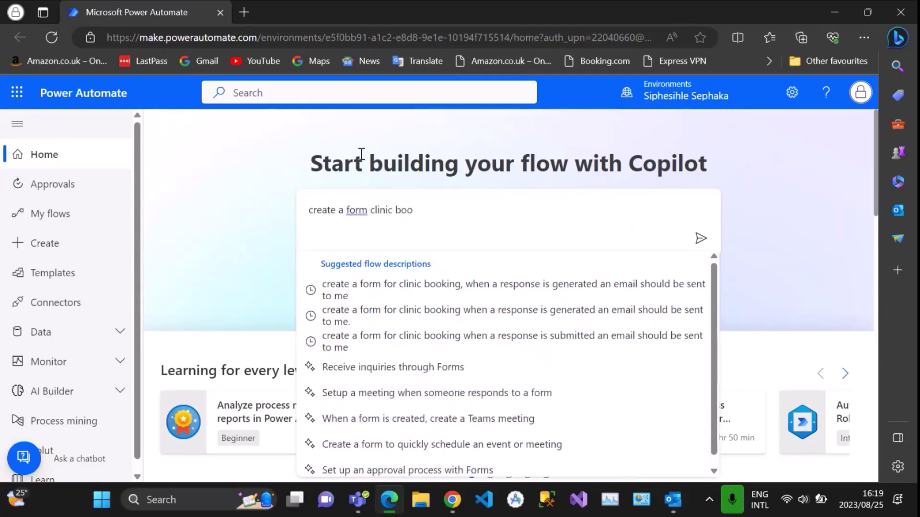
type("king")
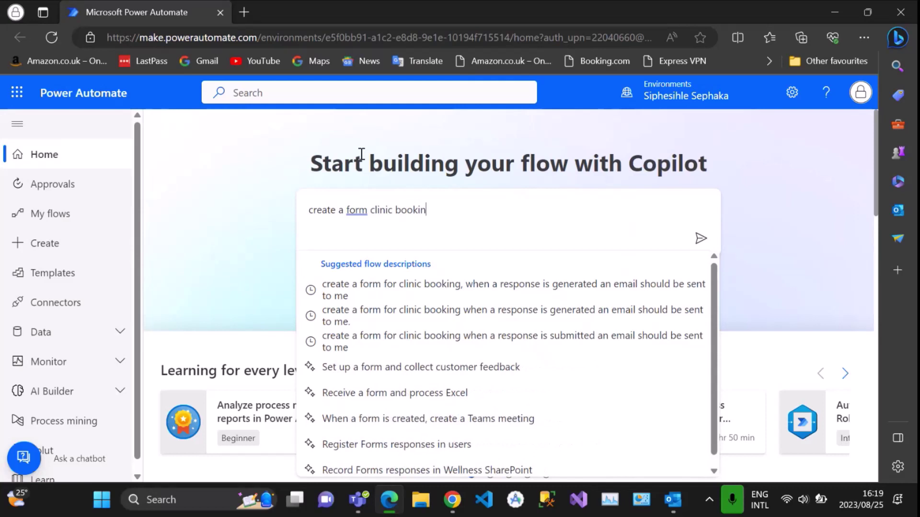
type(" whe")
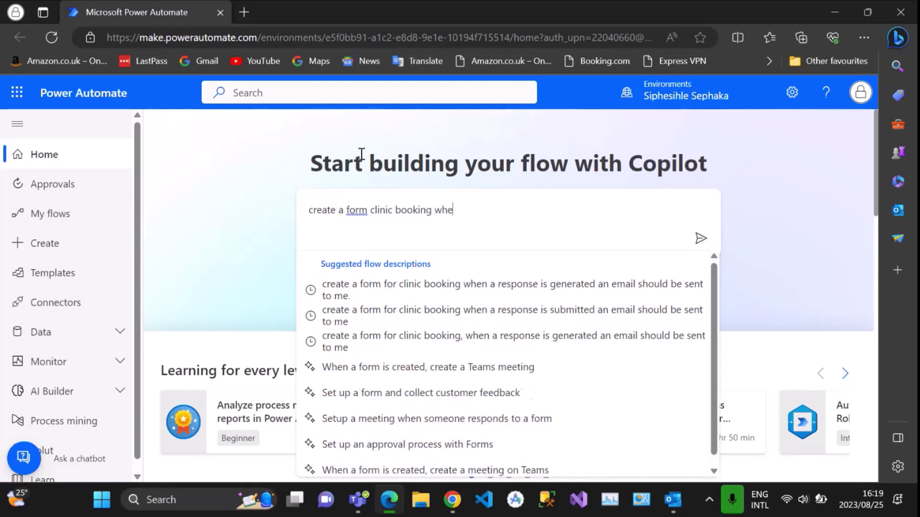
type("n a resp")
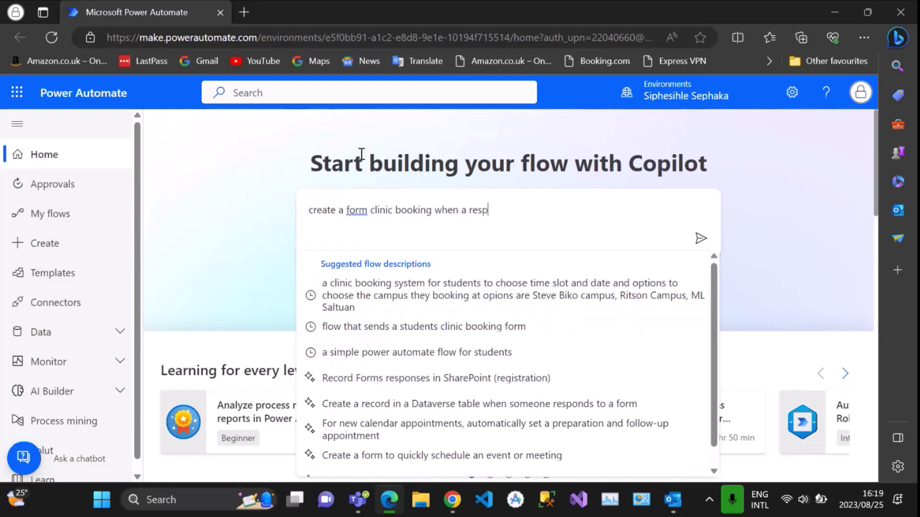
type("onse")
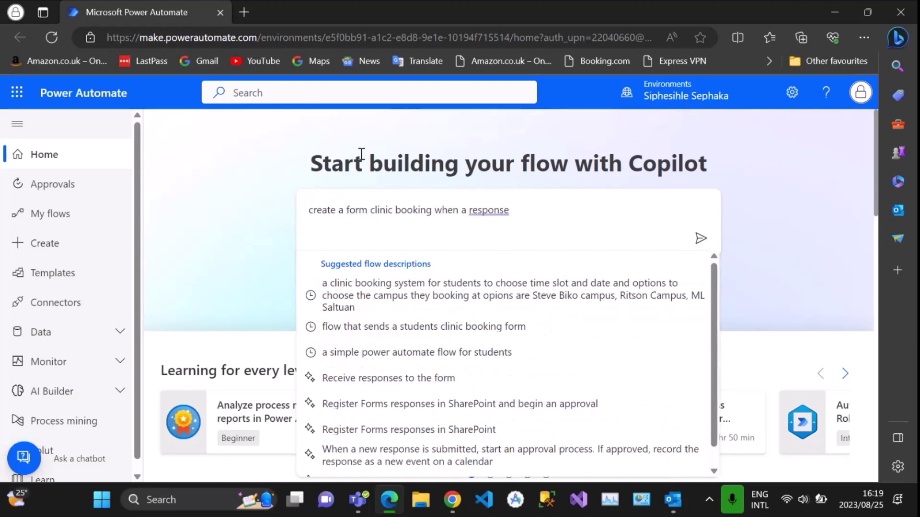
type(" is gener")
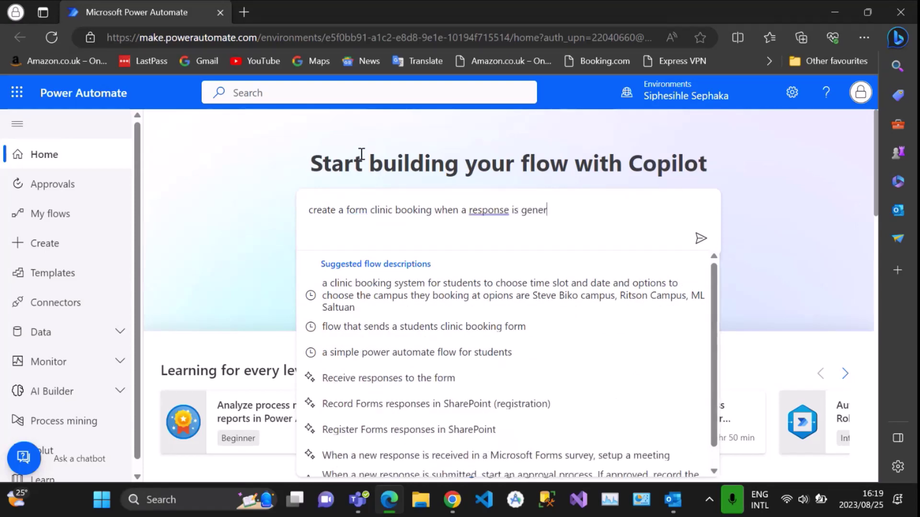
type("ated an")
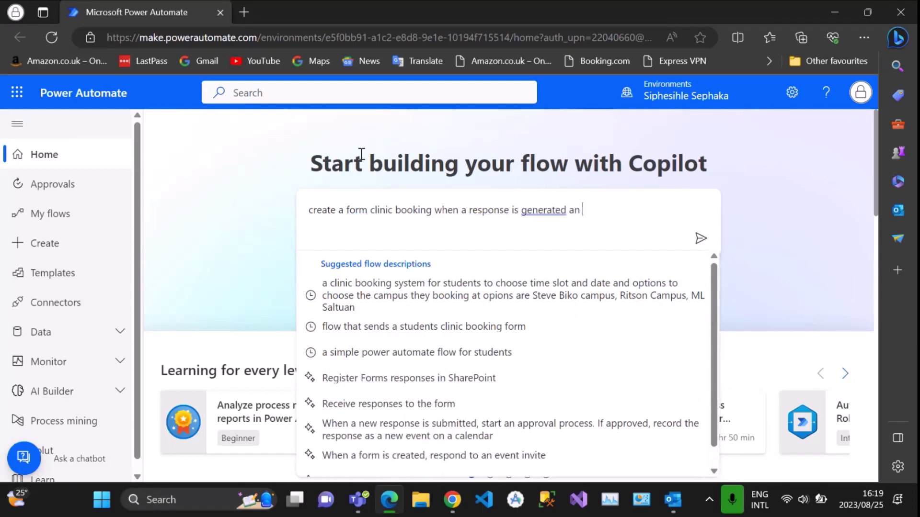
type(" email s")
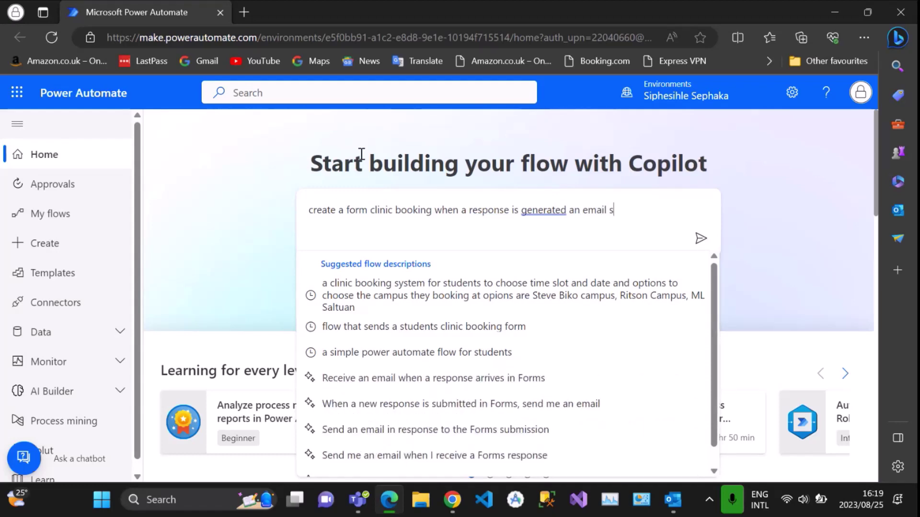
type("hould ")
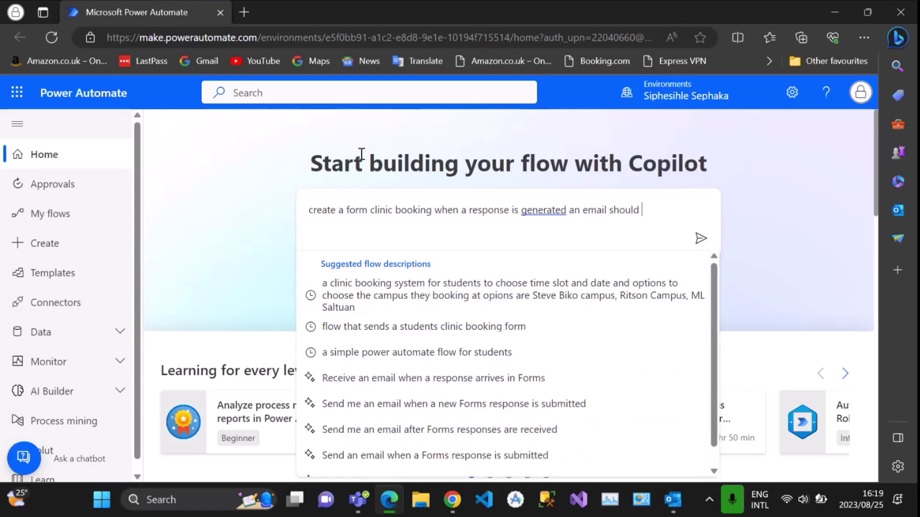
type("be ")
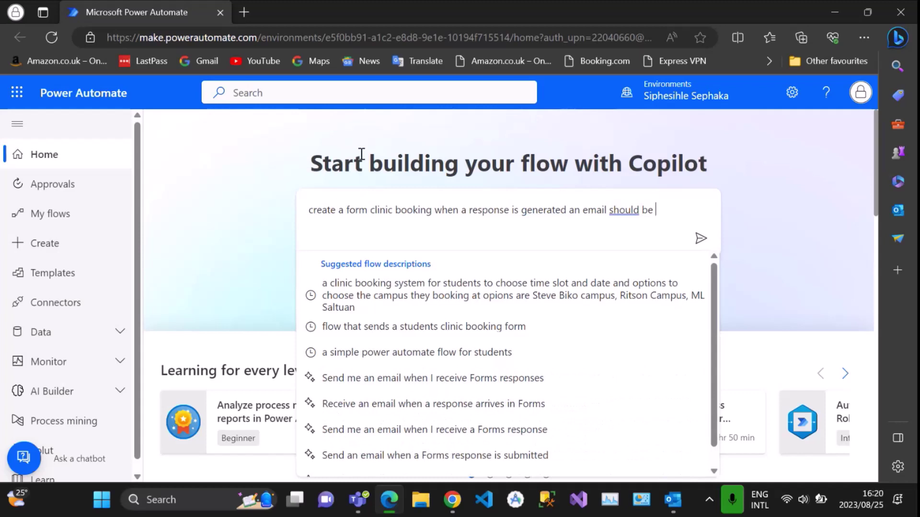
type("sent ")
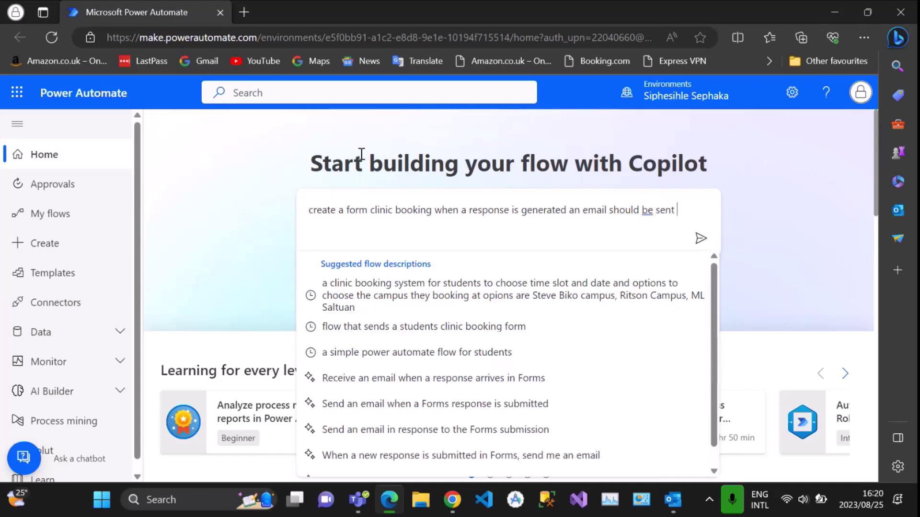
type("to")
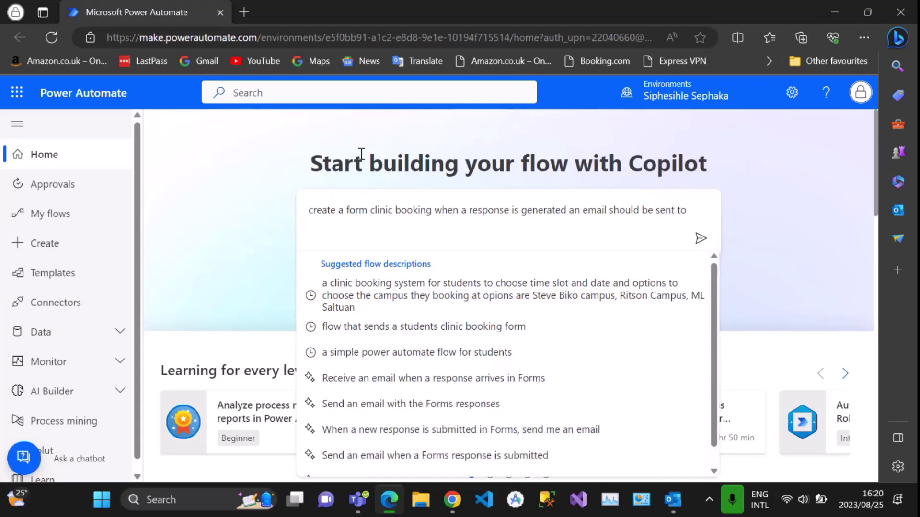
type(" me")
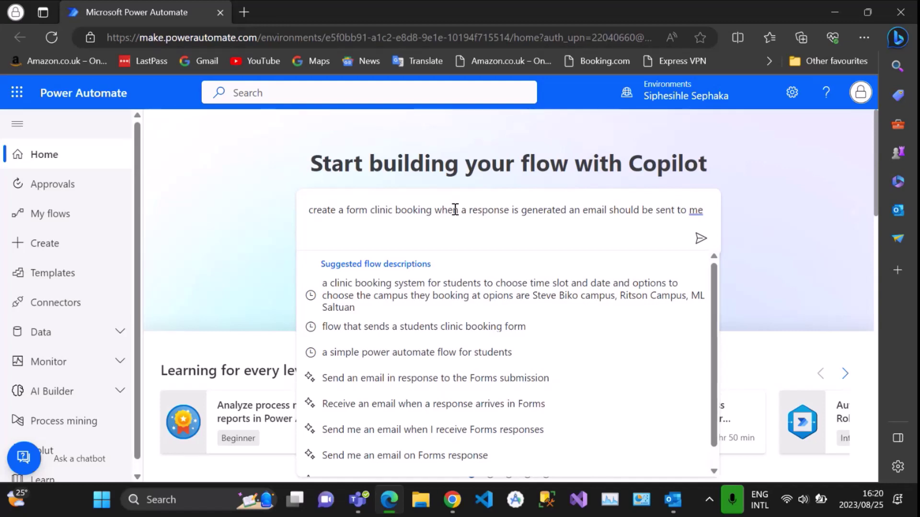
key("Return")
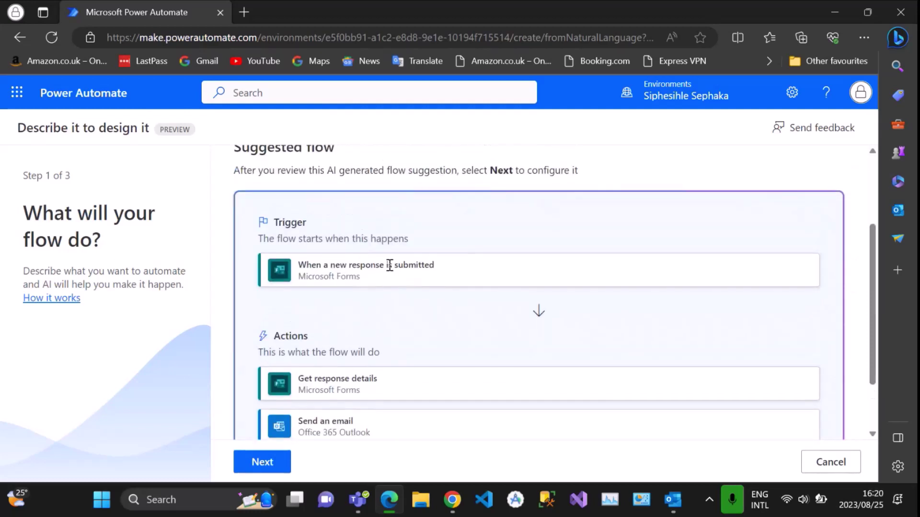
Review and accept Copilot's suggested trigger, Get response details and Send an email steps
scroll(390, 265, "down", 1)
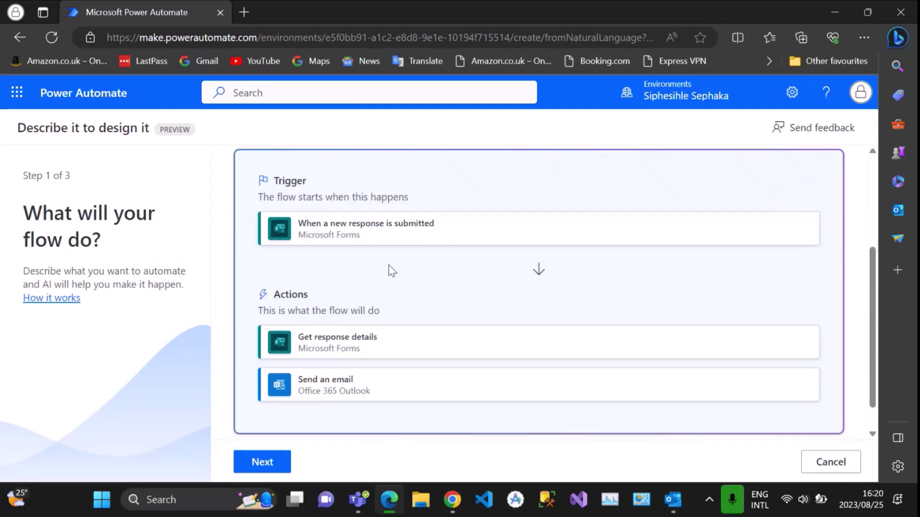
scroll(389, 265, "up", 1)
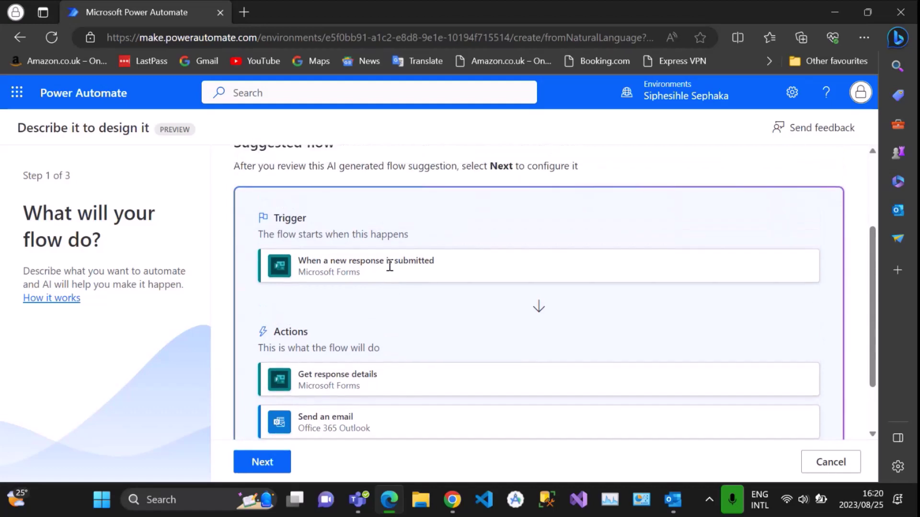
scroll(389, 266, "down", 1)
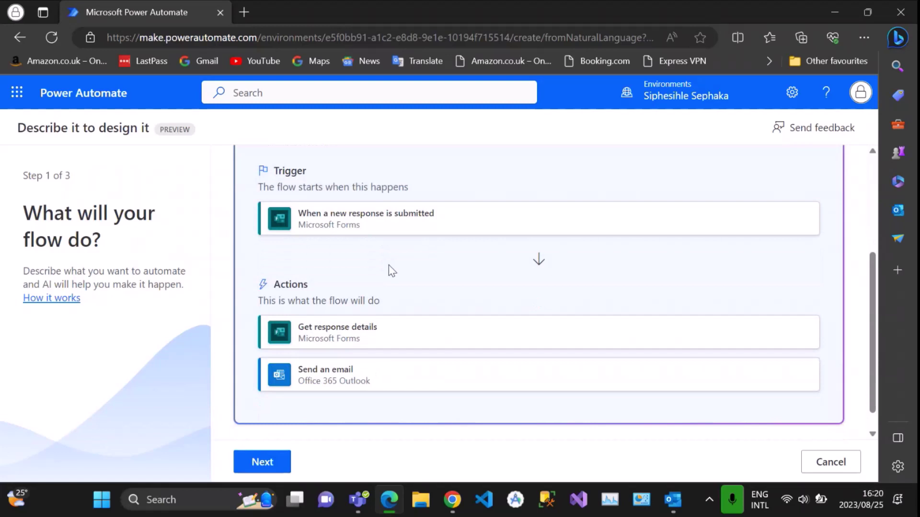
scroll(389, 266, "down", 1)
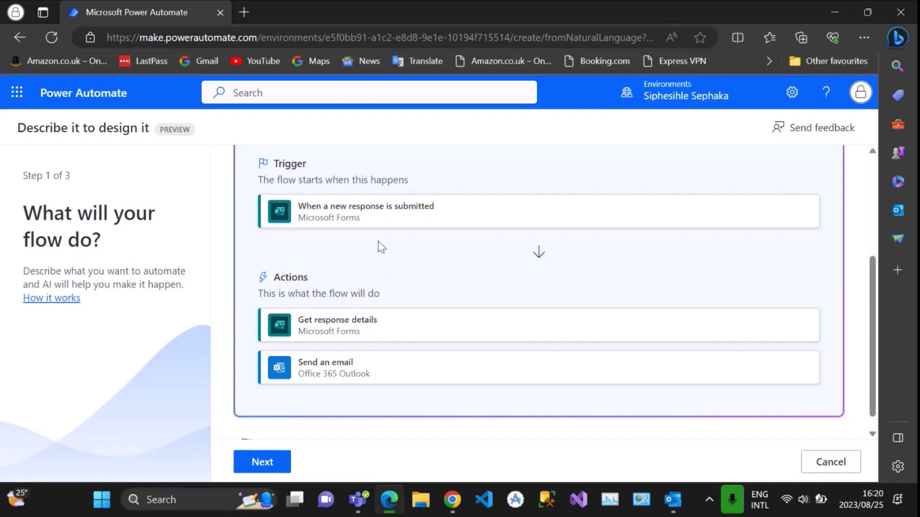
scroll(378, 247, "down", 1)
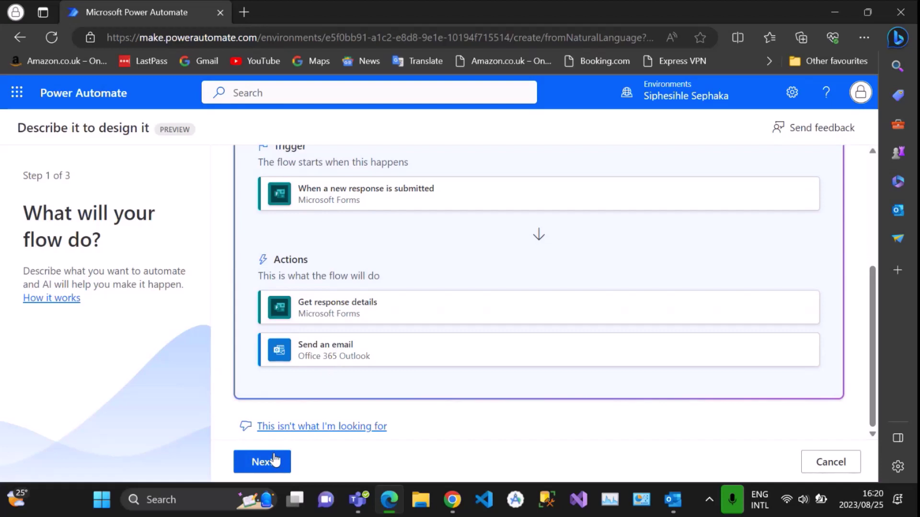
left_click(274, 460)
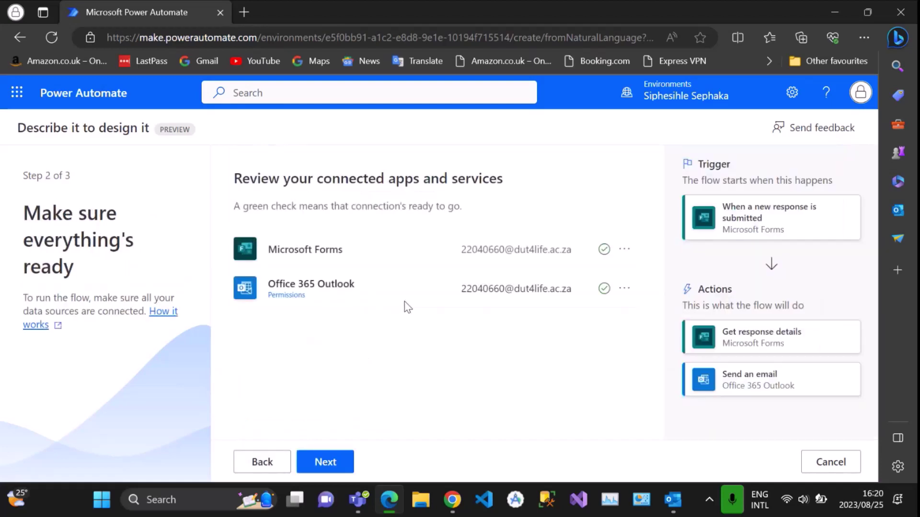
Confirm the connections and set the trigger's form to STUDENTS CLINIC BOOKING
left_click(330, 461)
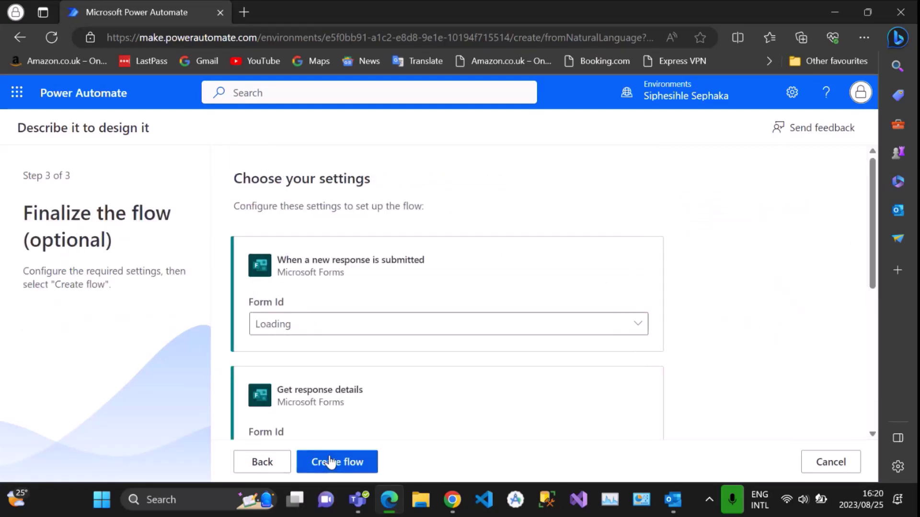
scroll(407, 300, "down", 1)
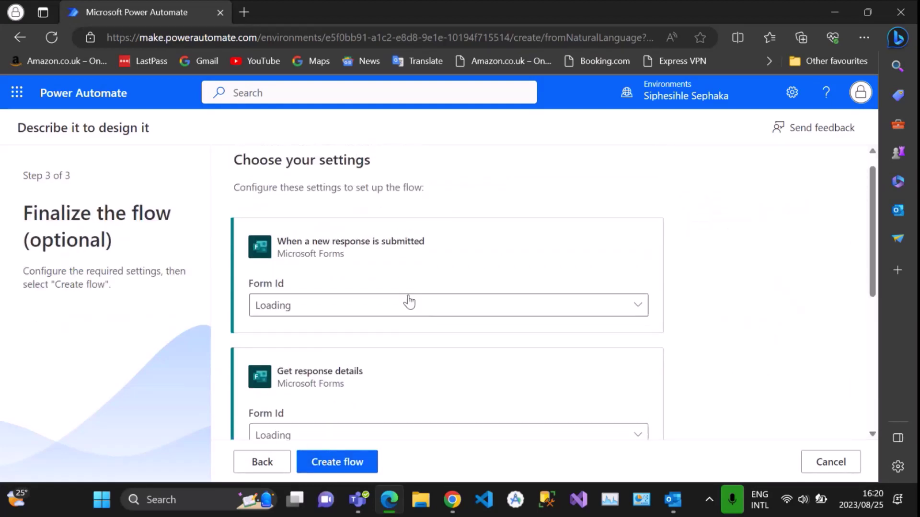
left_click(642, 306)
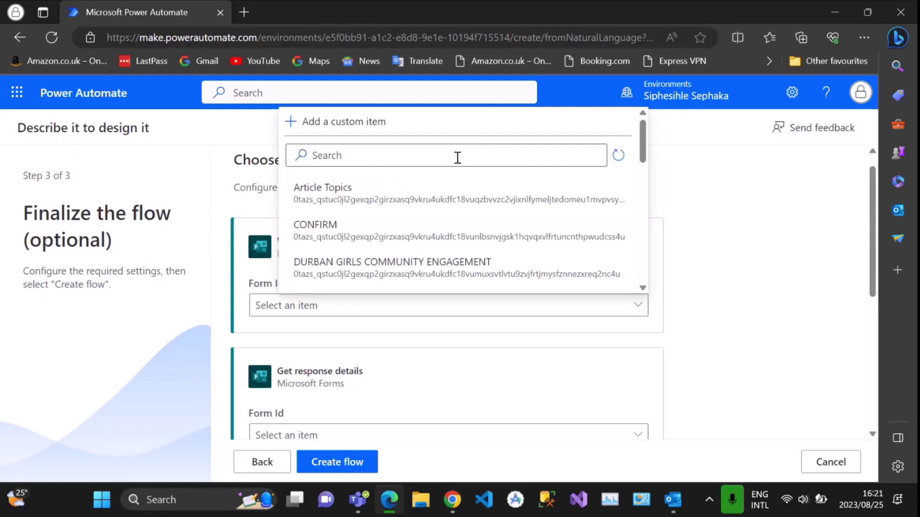
left_click(457, 158)
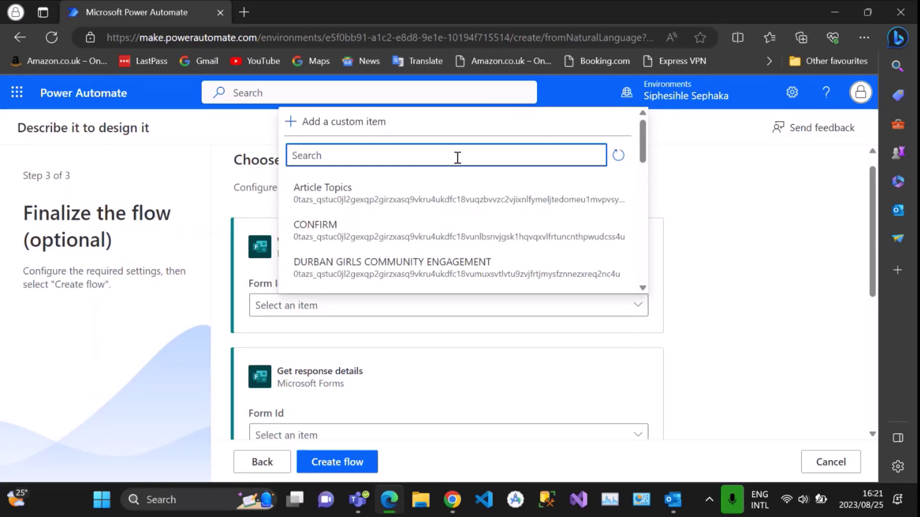
type("cl")
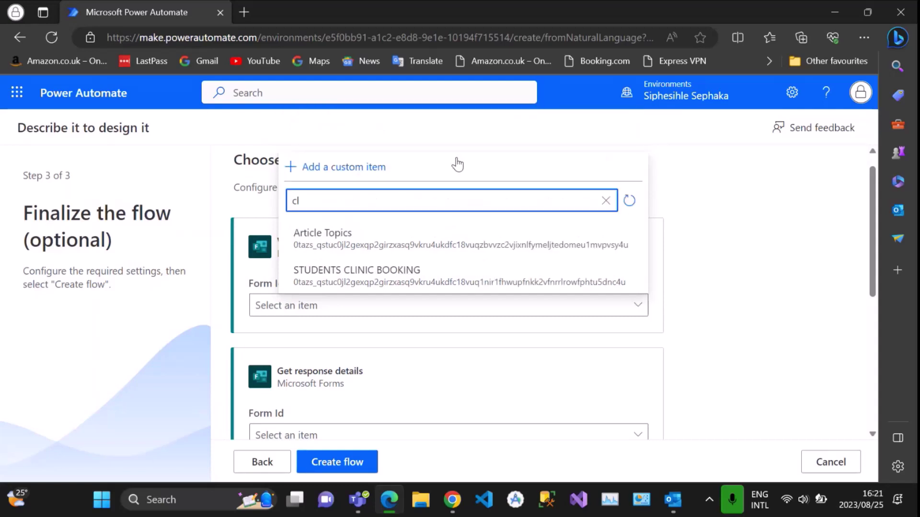
left_click(370, 270)
Set the Get response details form to STUDENTS CLINIC BOOKING as well
scroll(370, 265, "down", 2)
scroll(370, 264, "down", 1)
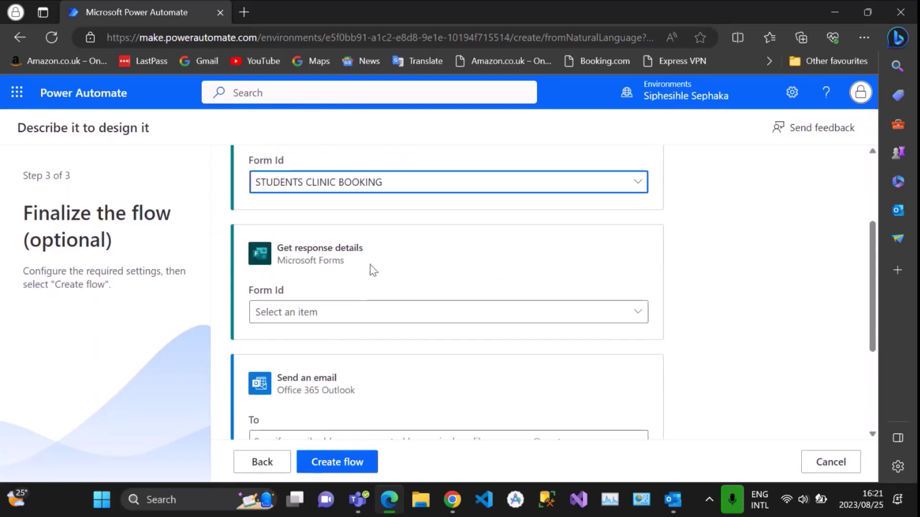
left_click(459, 310)
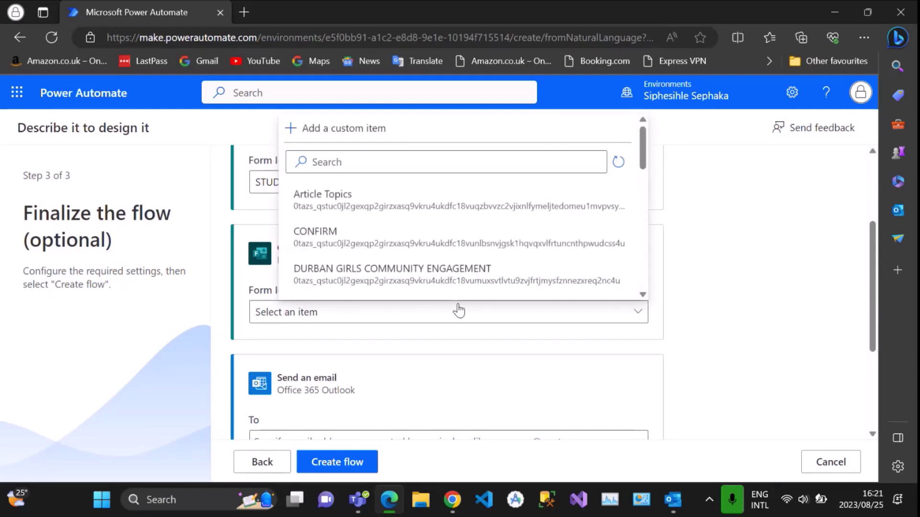
left_click(349, 163)
type("cl")
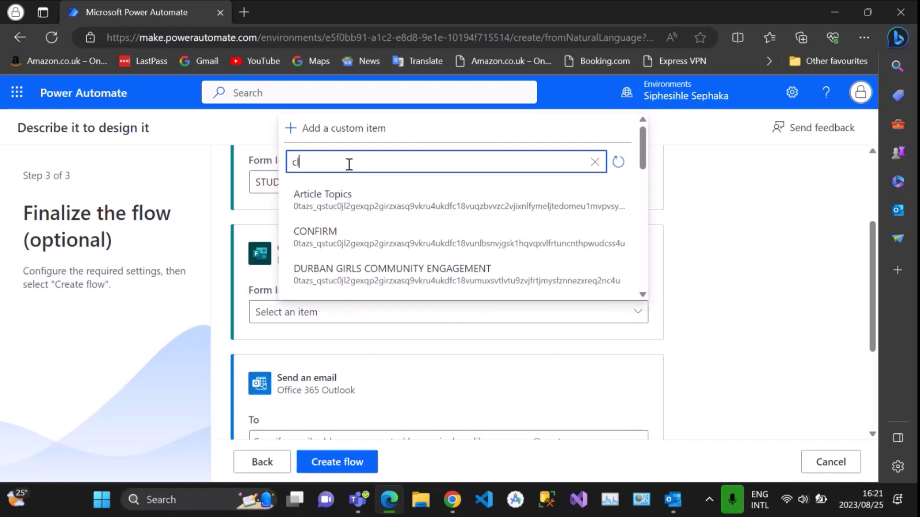
type("i")
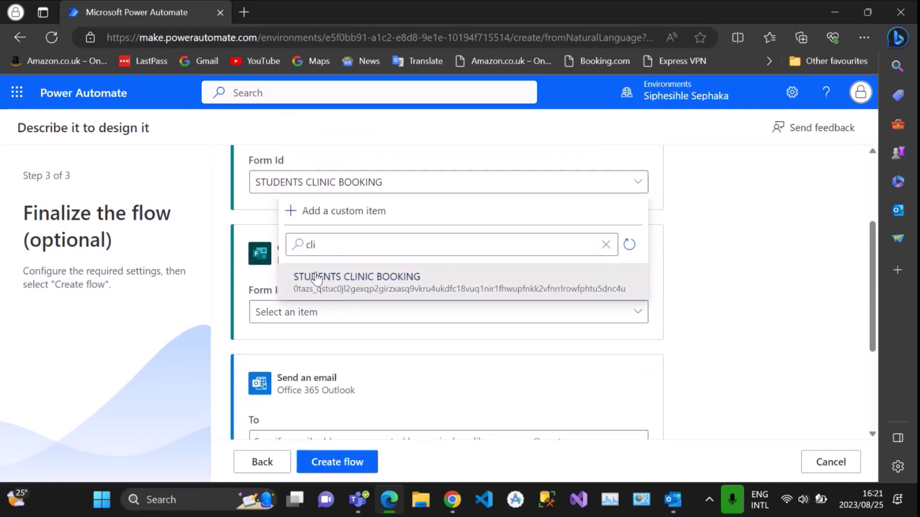
left_click(316, 278)
scroll(316, 275, "down", 2)
scroll(317, 273, "down", 1)
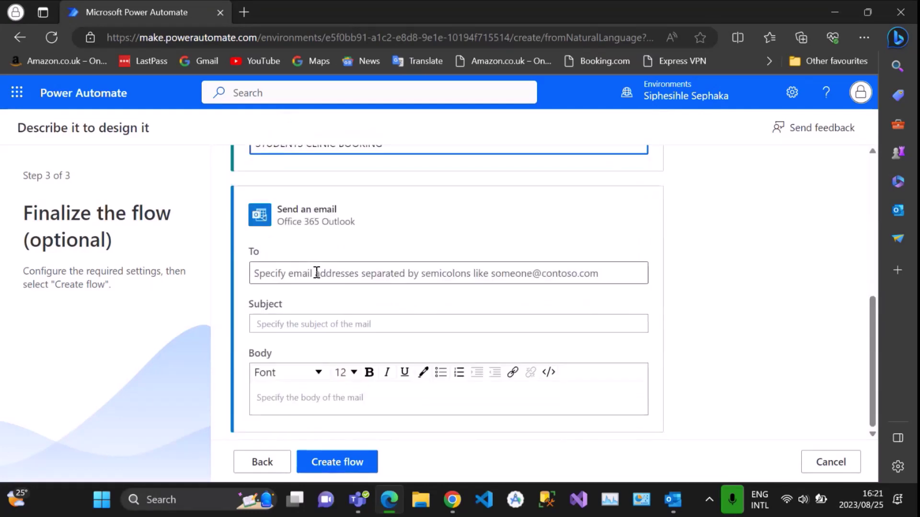
scroll(316, 273, "up", 1)
scroll(317, 275, "up", 2)
scroll(318, 277, "up", 2)
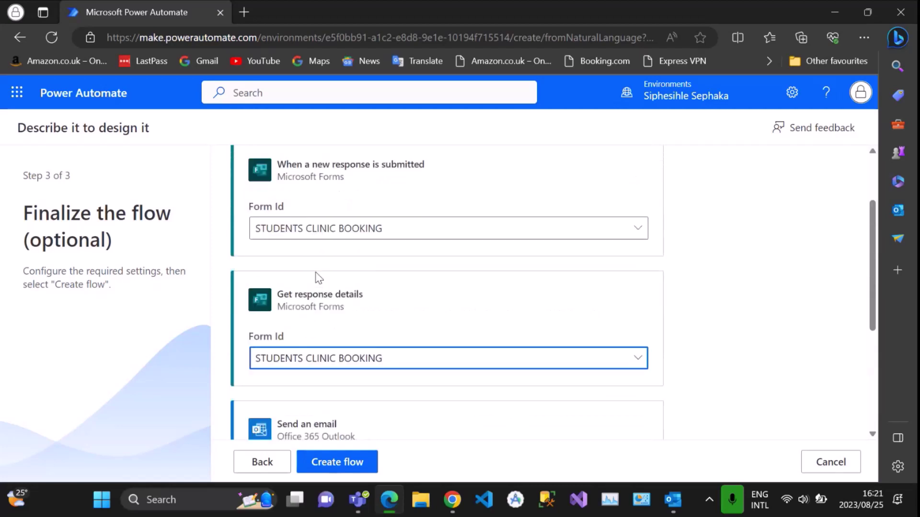
scroll(317, 277, "down", 2)
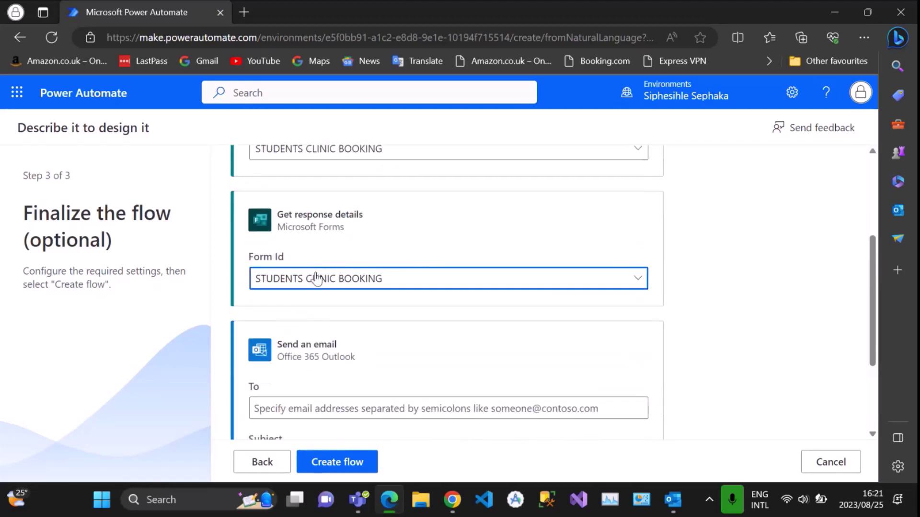
scroll(316, 277, "down", 2)
Address the email to your own student number (S Sephaka) and begin the subject 'Clinic Booking'
left_click(282, 308)
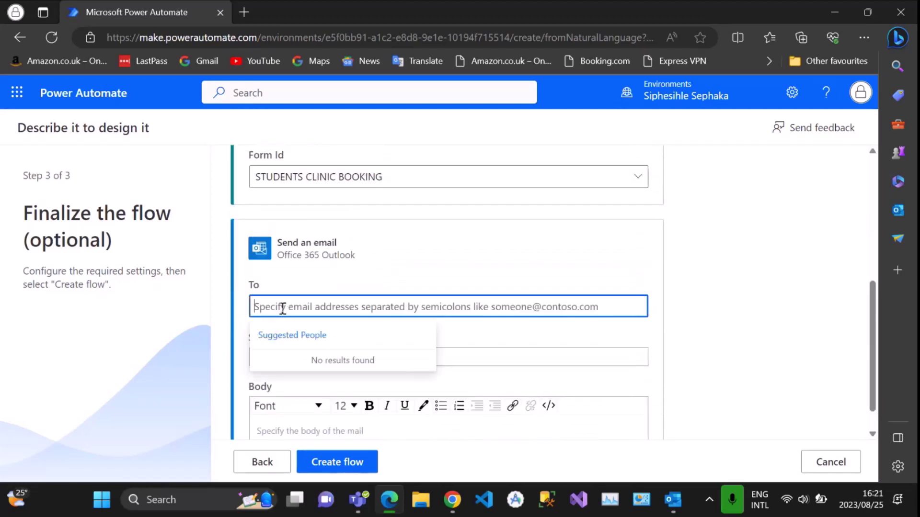
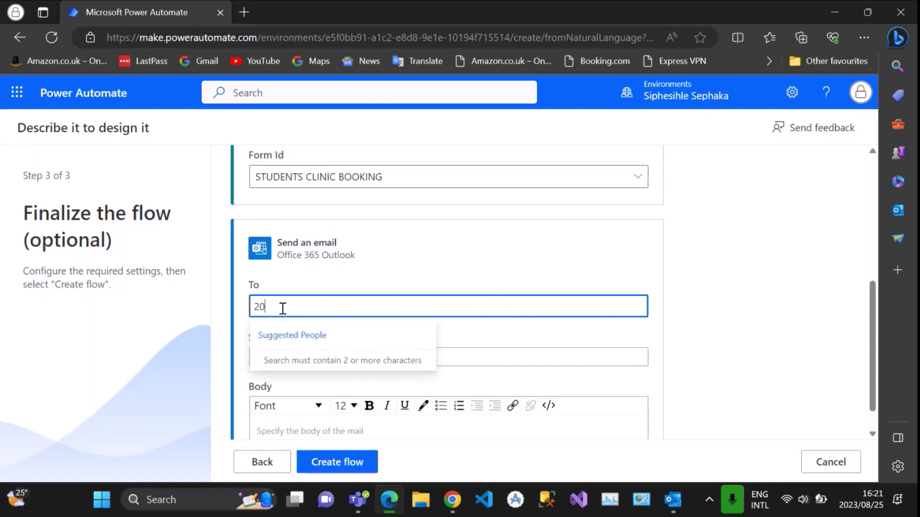
key("BackSpace")
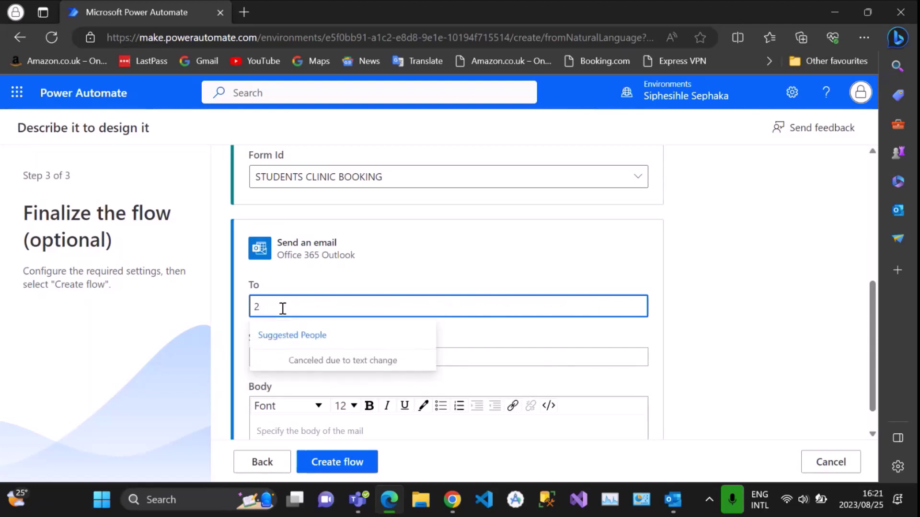
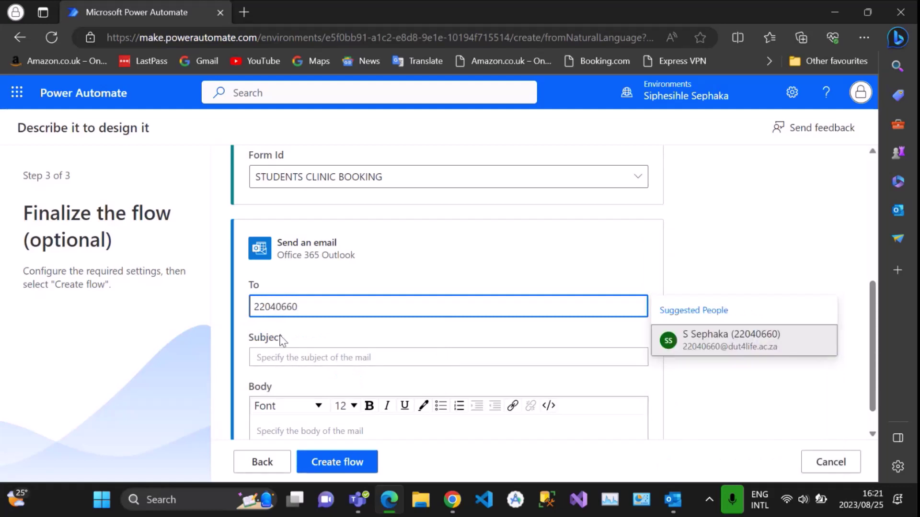
key("Return")
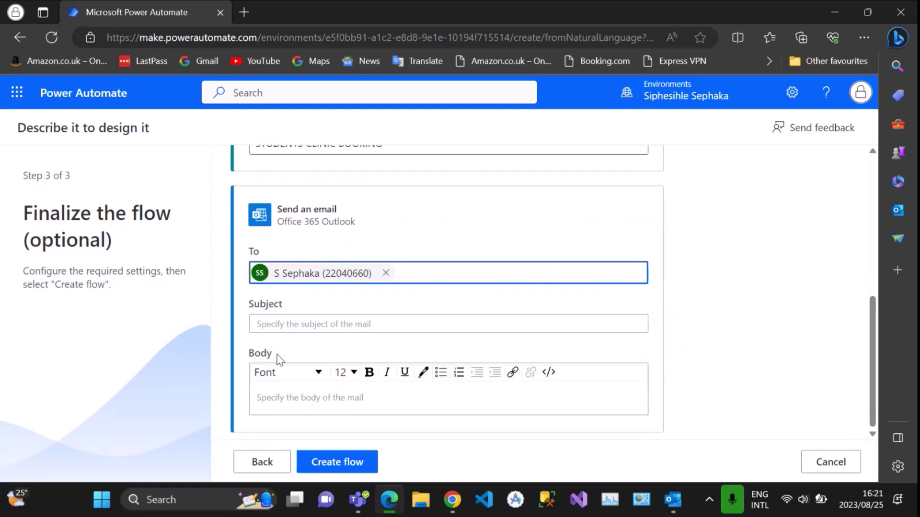
left_click(276, 325)
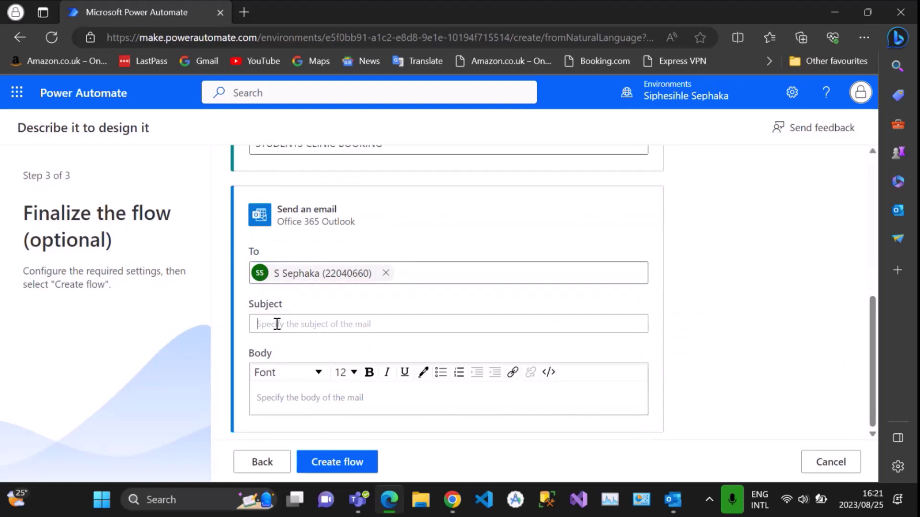
type("d")
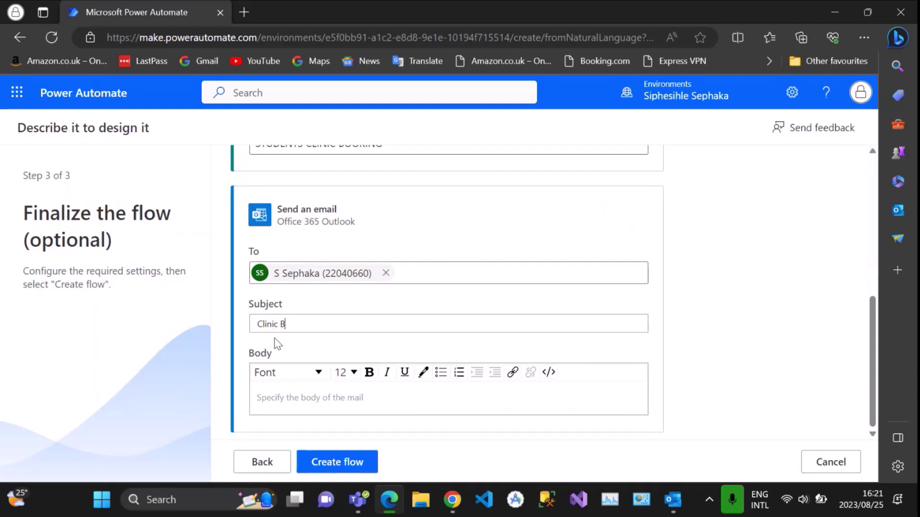
type(" in")
Create the flow and scroll the designer to view all three steps
left_click(339, 463)
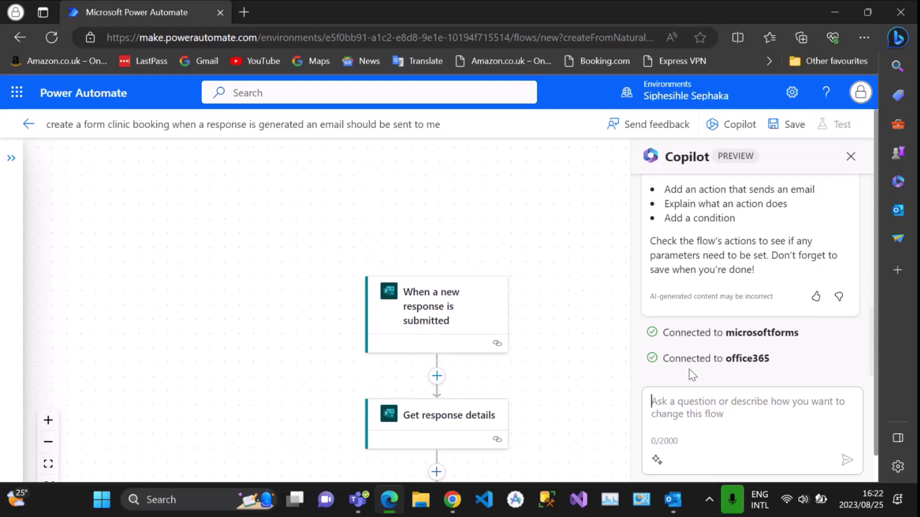
scroll(689, 369, "down", 1)
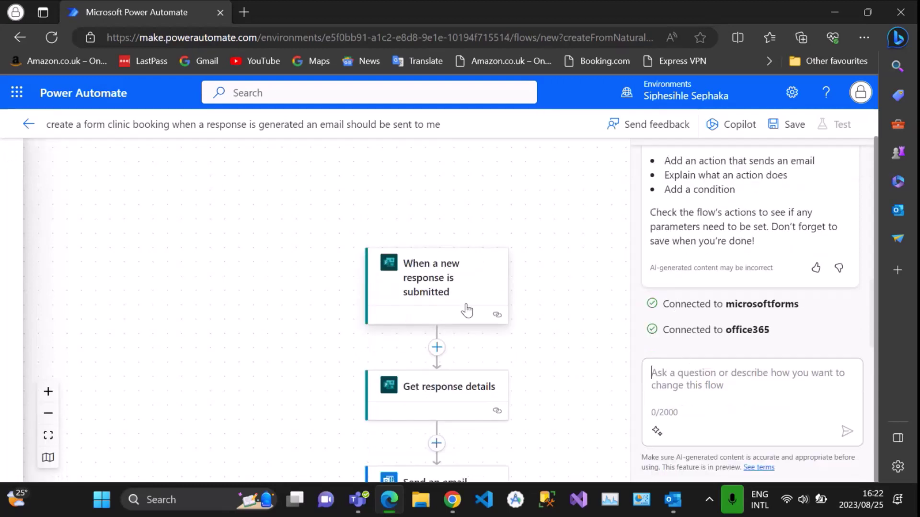
scroll(467, 309, "down", 1)
scroll(467, 309, "down", 2)
scroll(467, 309, "down", 1)
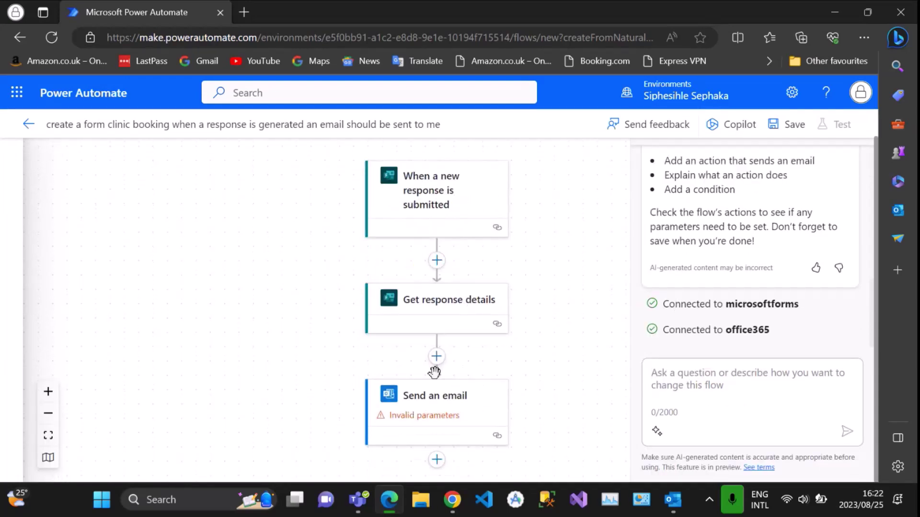
Start the email body with 'The booking for' STUDENT NAME 'on' BOOKING DATE
left_click(428, 396)
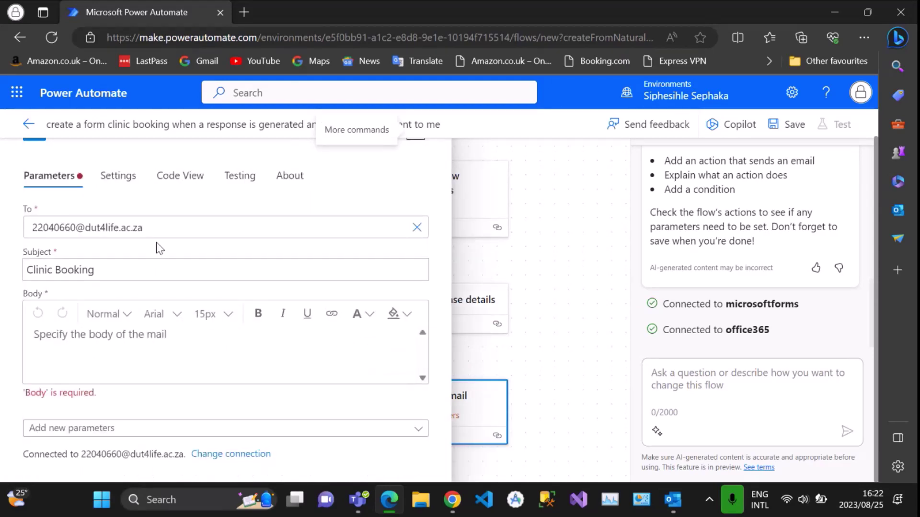
left_click(108, 335)
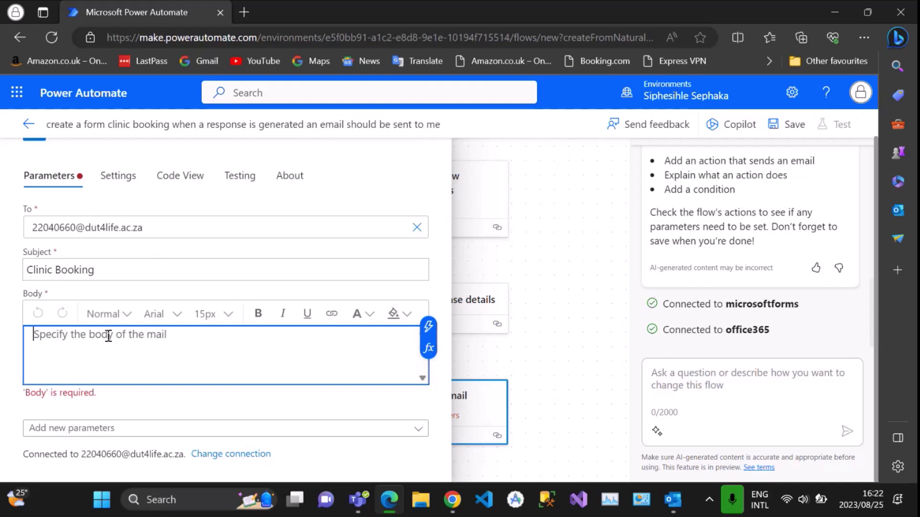
type("T")
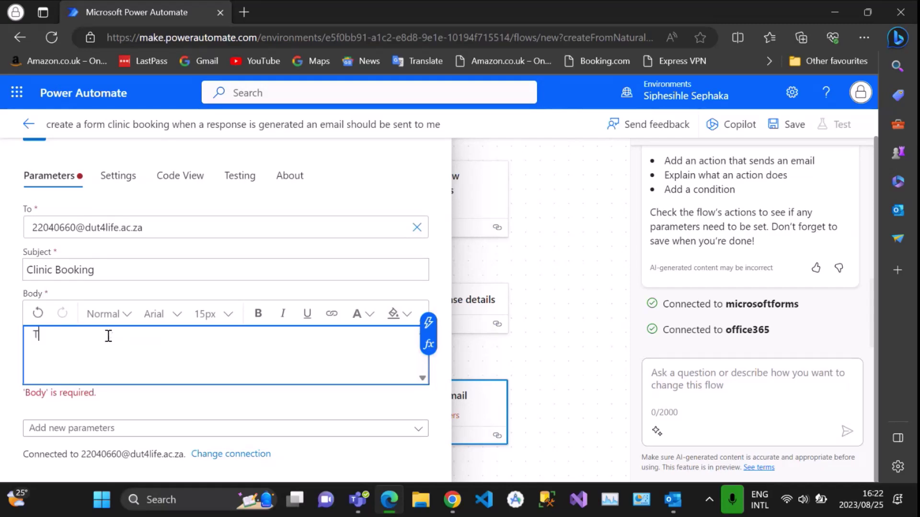
type("he")
type(" boo")
type("king ")
type("for")
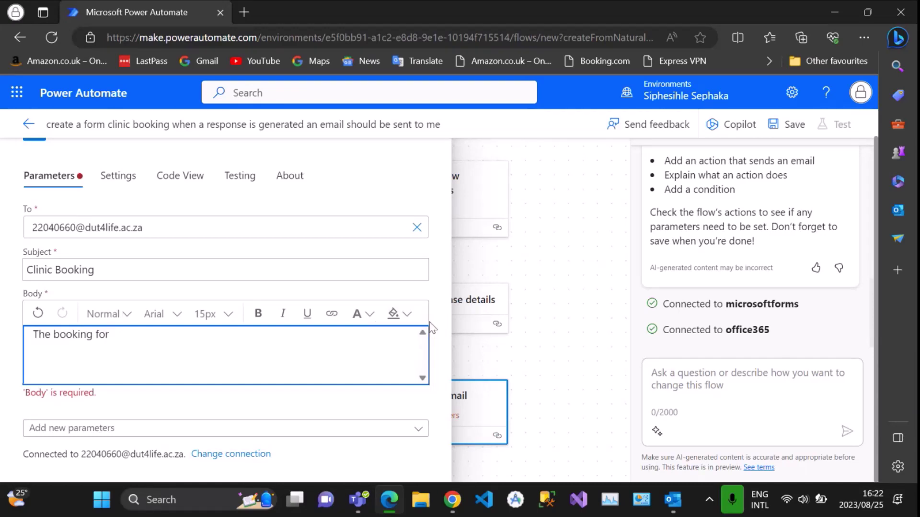
left_click(431, 327)
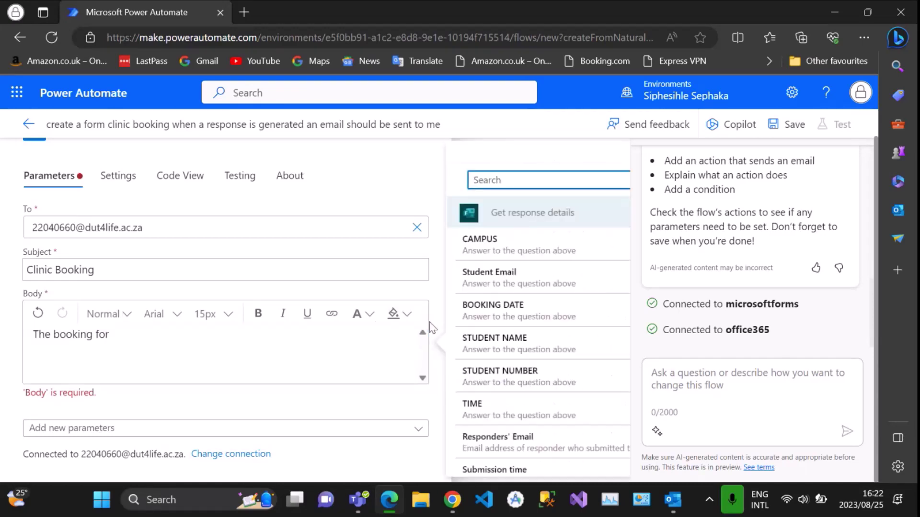
left_click(483, 337)
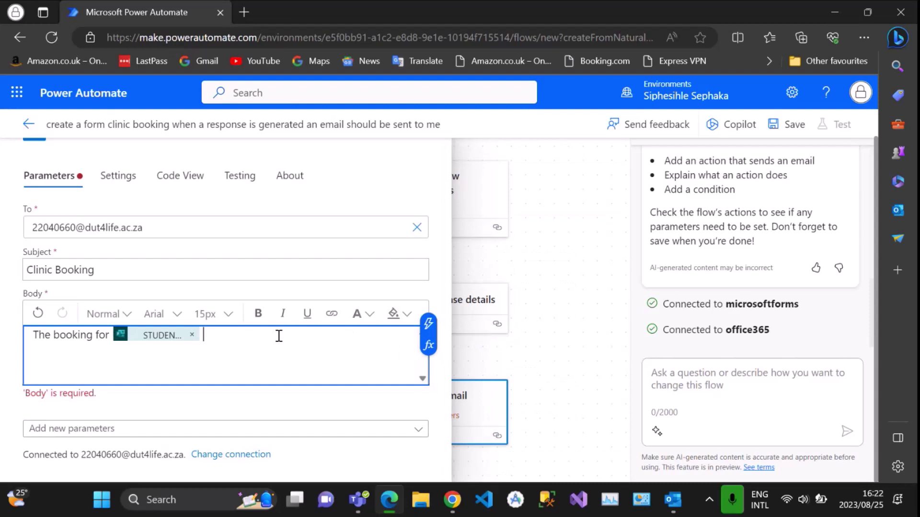
type("on")
left_click(428, 329)
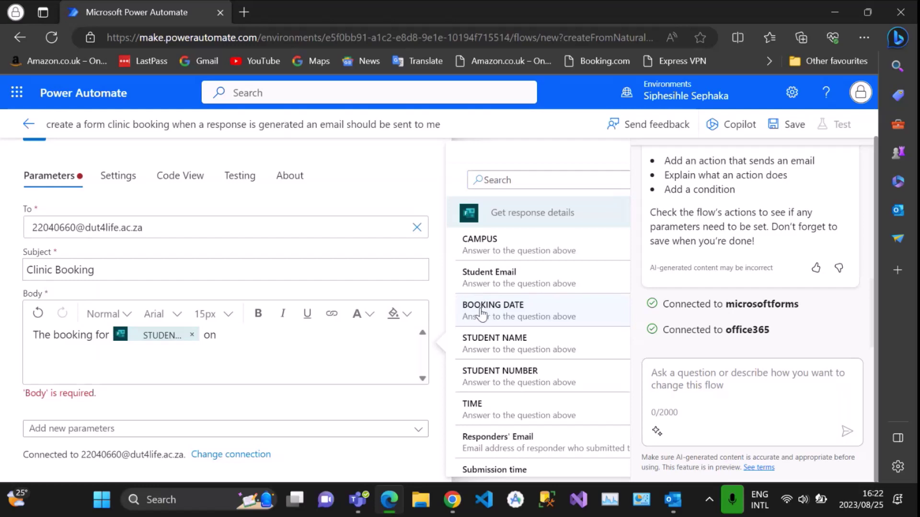
left_click(480, 304)
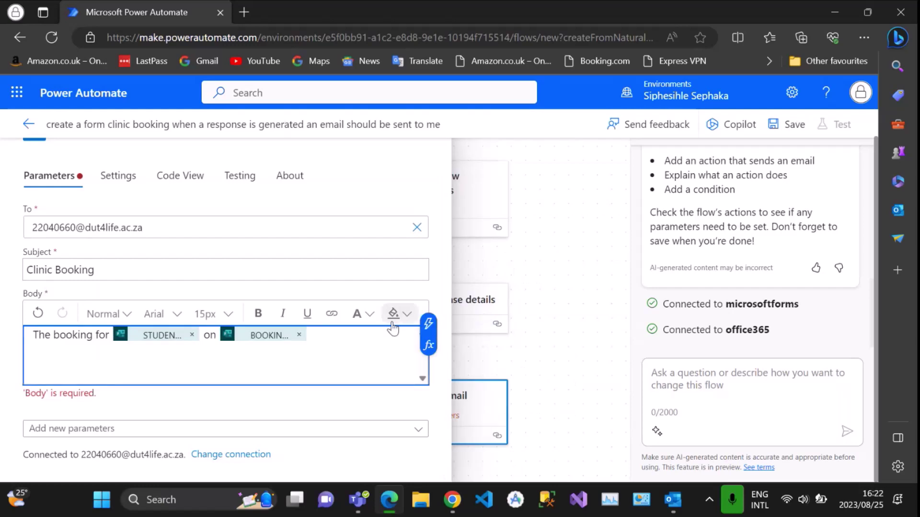
Finish the body with 'at' TIME 'at' CAMPUS and a closing full stop
type("at")
left_click(428, 325)
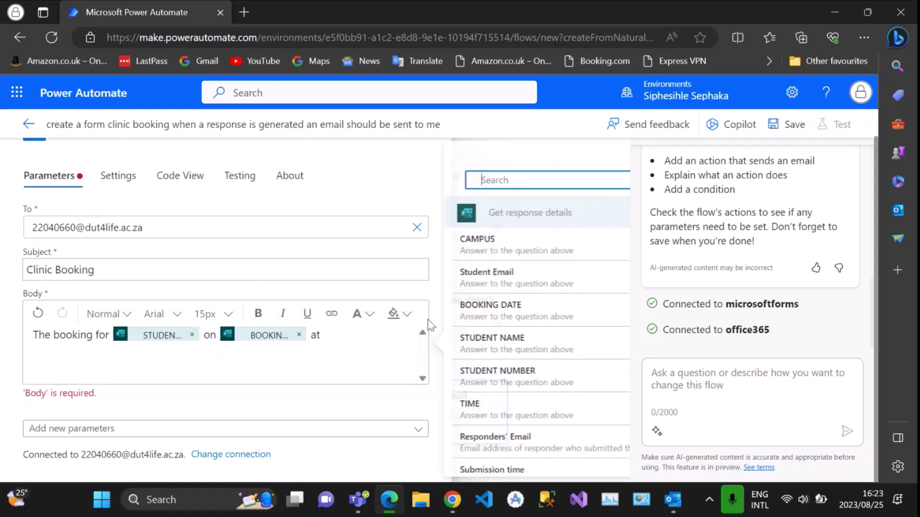
left_click(493, 410)
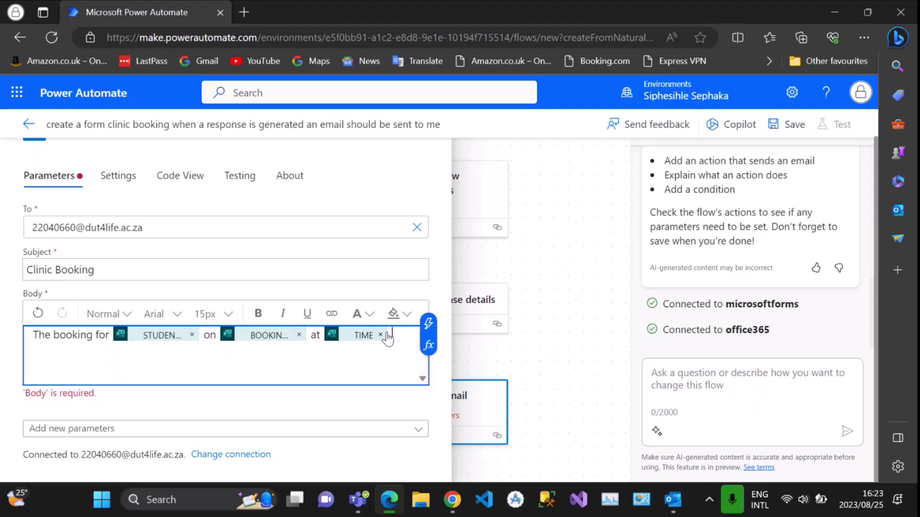
type("at")
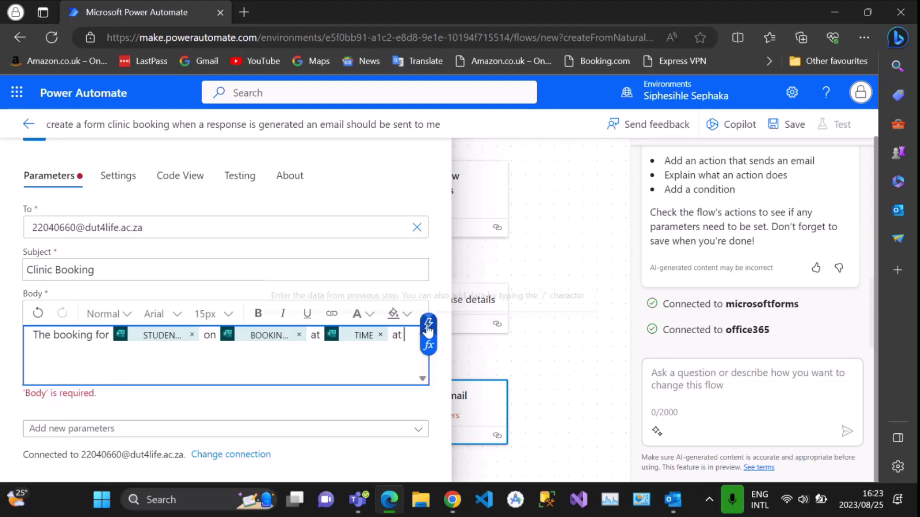
left_click(427, 323)
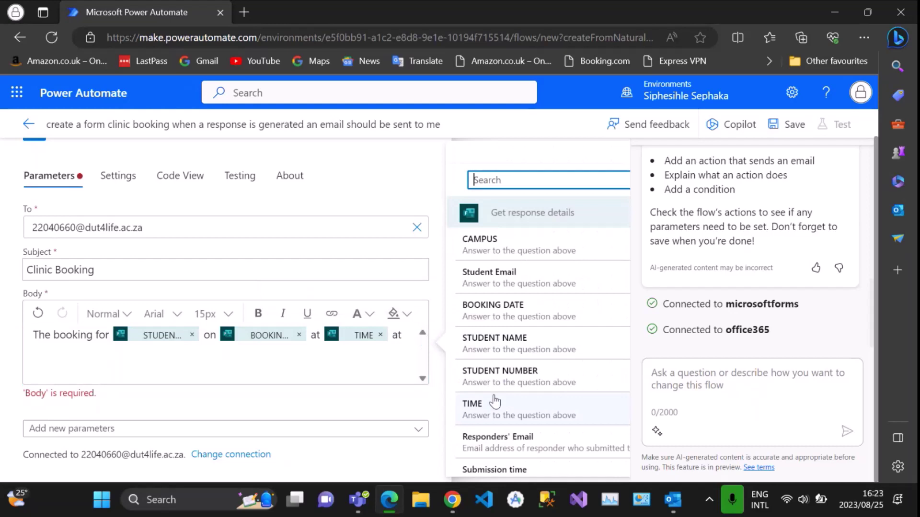
scroll(494, 405, "down", 1)
scroll(494, 405, "up", 1)
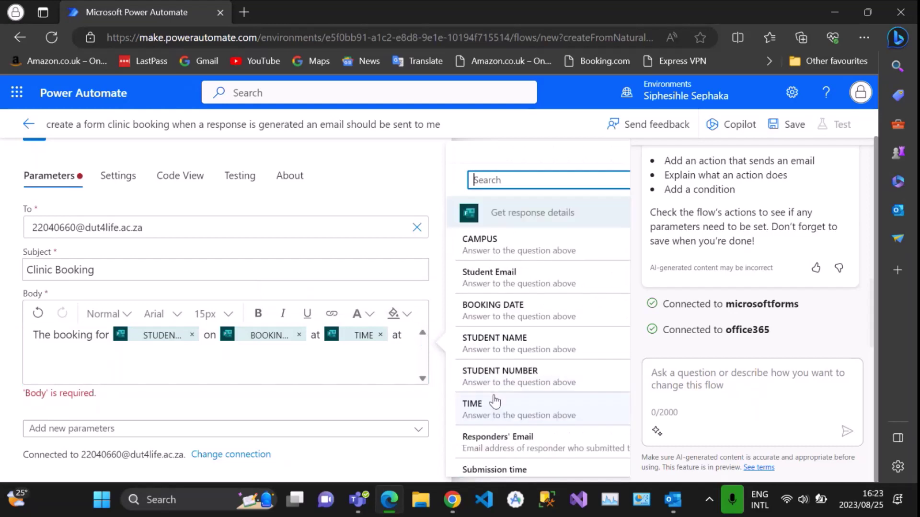
left_click(481, 244)
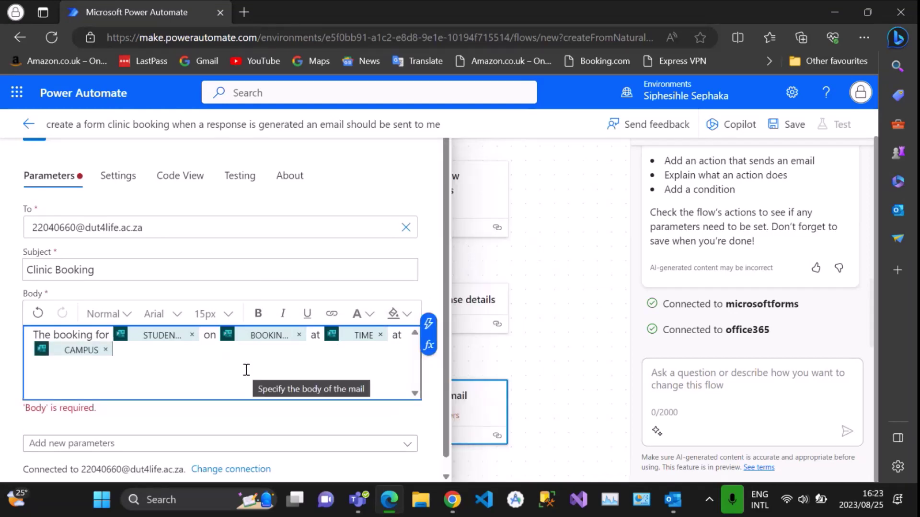
type(".")
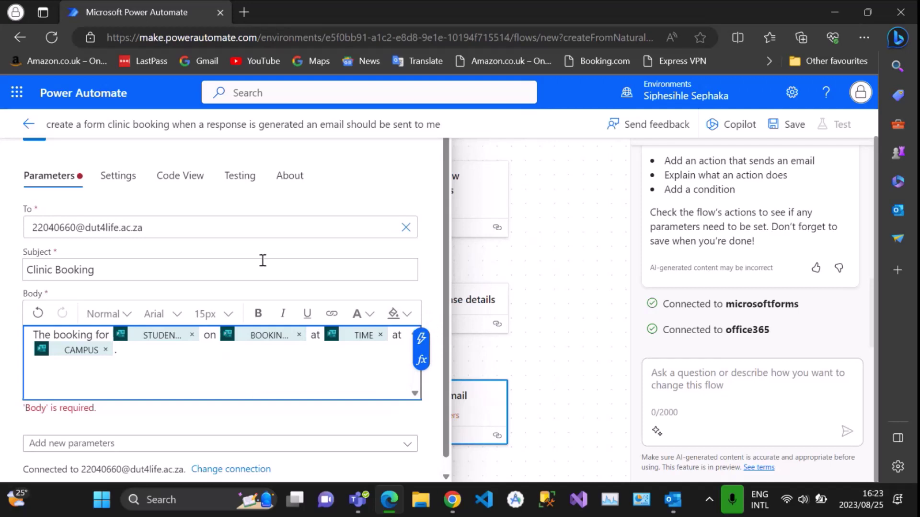
scroll(399, 156, "up", 1)
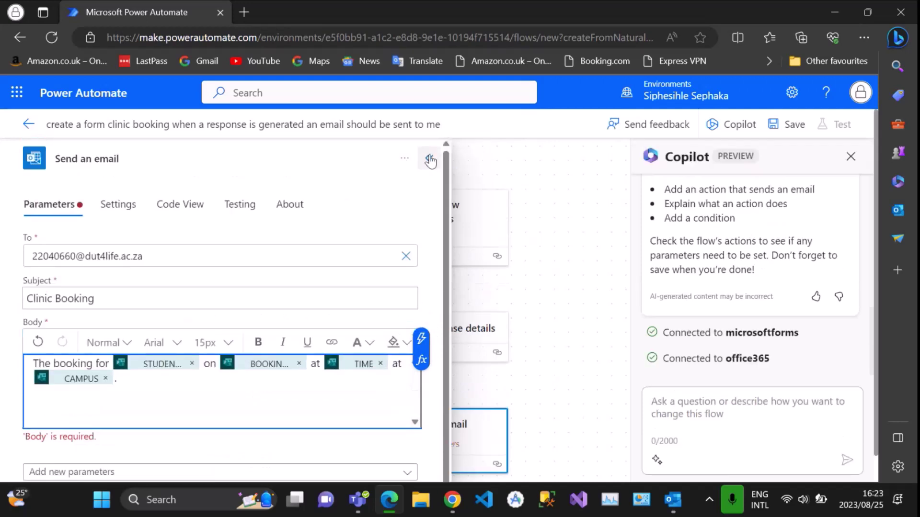
Collapse the Send an email panel and focus the Copilot prompt box
left_click(429, 160)
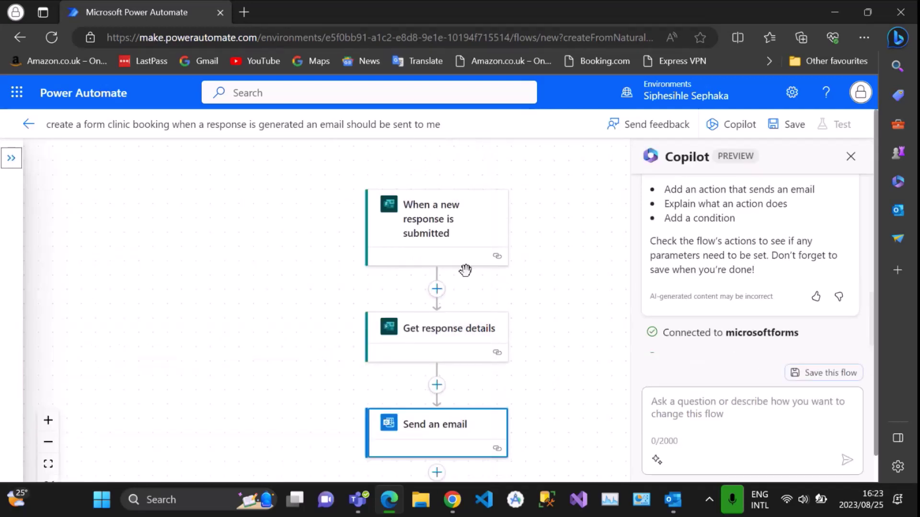
mouse_move(434, 370)
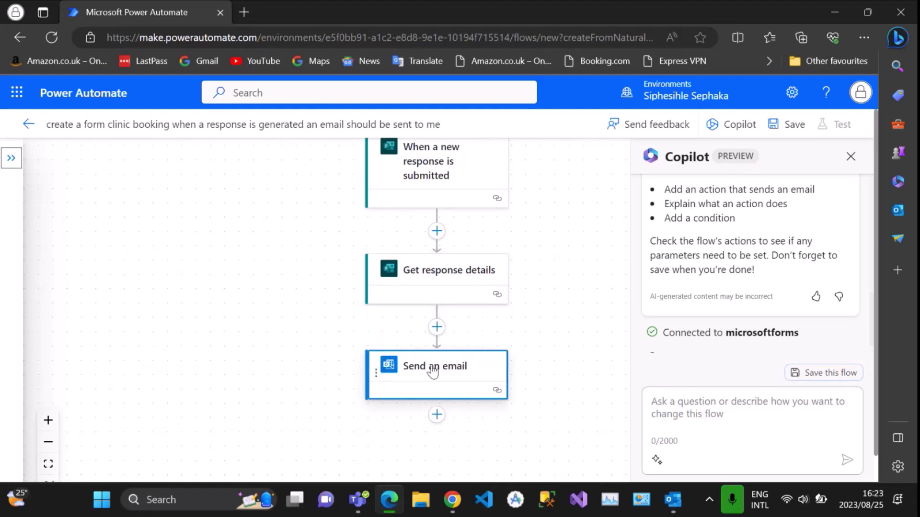
left_click(666, 400)
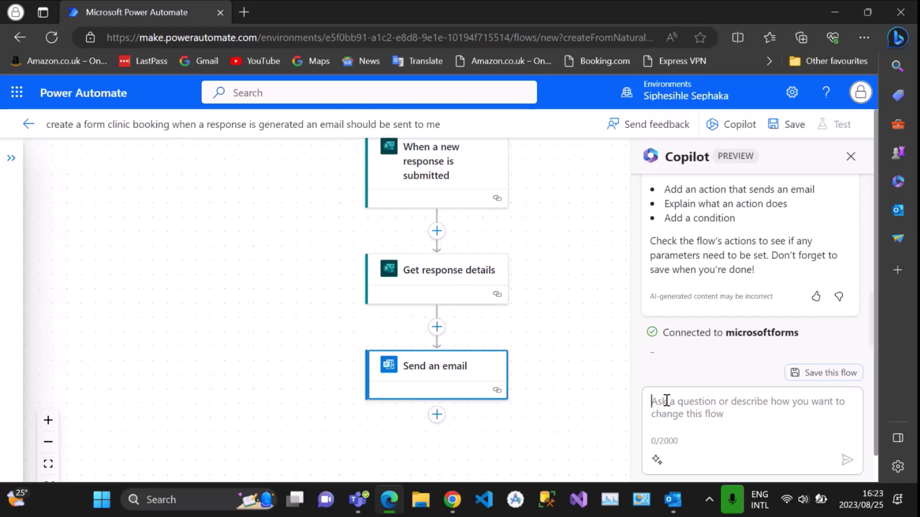
Ask Copilot to 'send an email of confirmation'
type("sen")
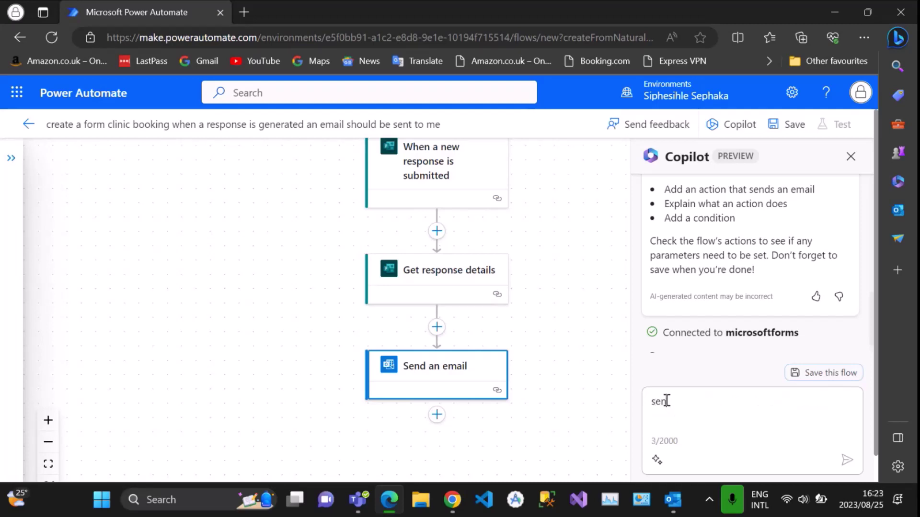
type("d an em")
type("ail ")
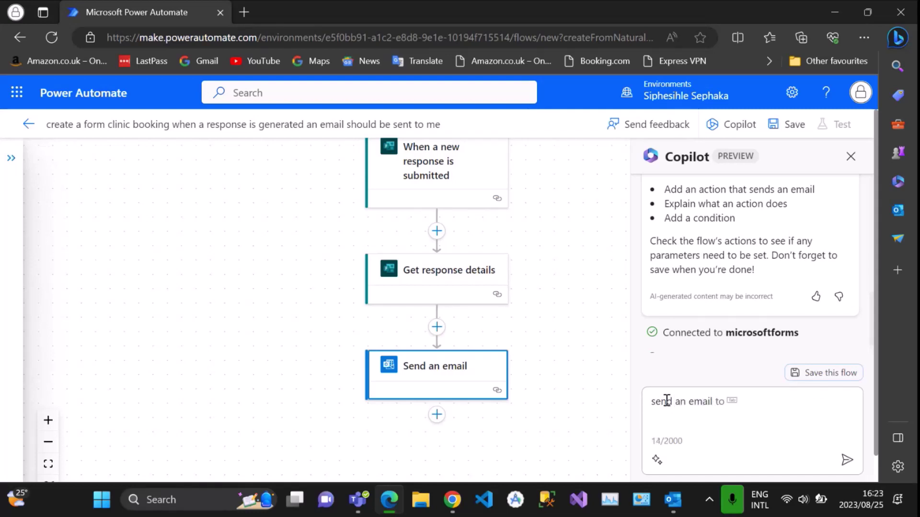
type("o")
type("f confi")
type("rmation")
key("Return")
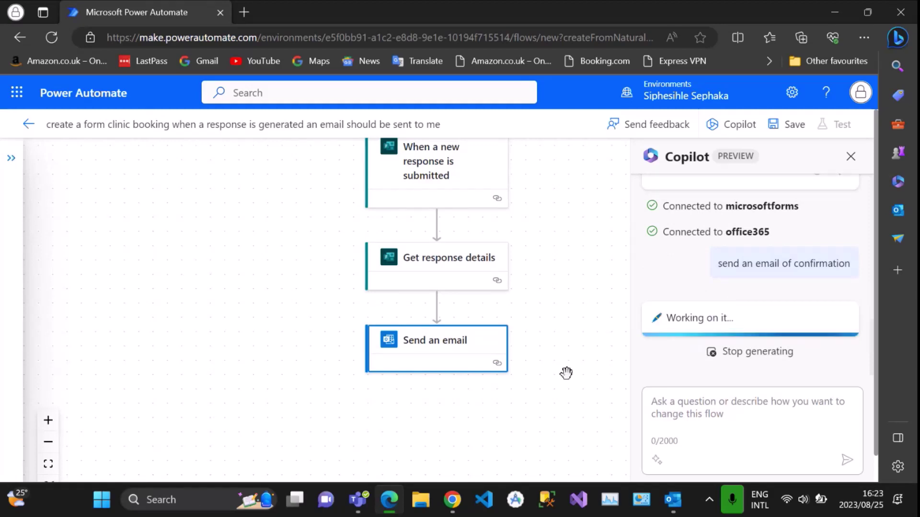
Review the parameters of Copilot's updated Send an email action
scroll(567, 373, "down", 1)
scroll(568, 374, "down", 1)
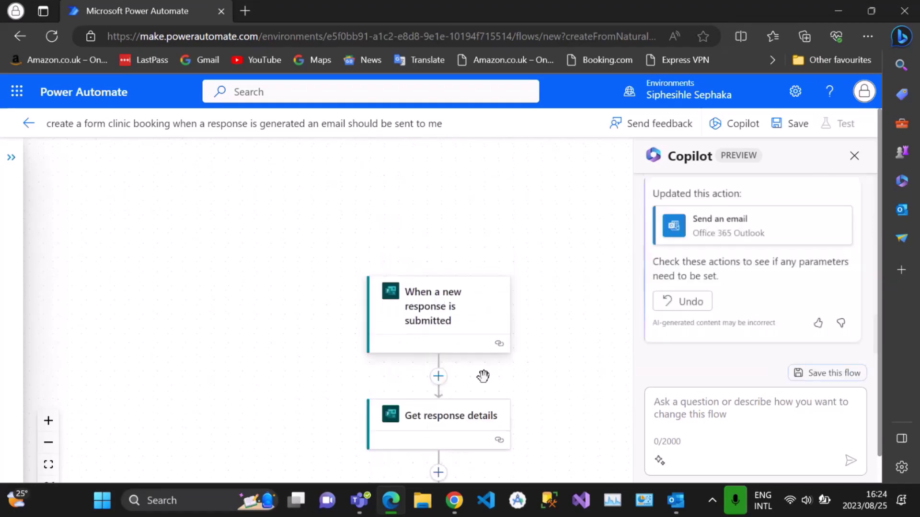
scroll(483, 376, "down", 5)
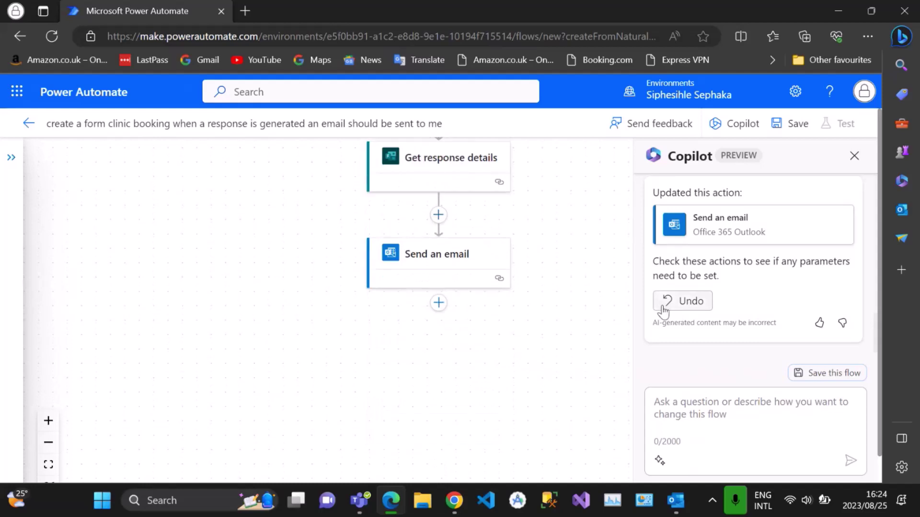
scroll(519, 297, "up", 1)
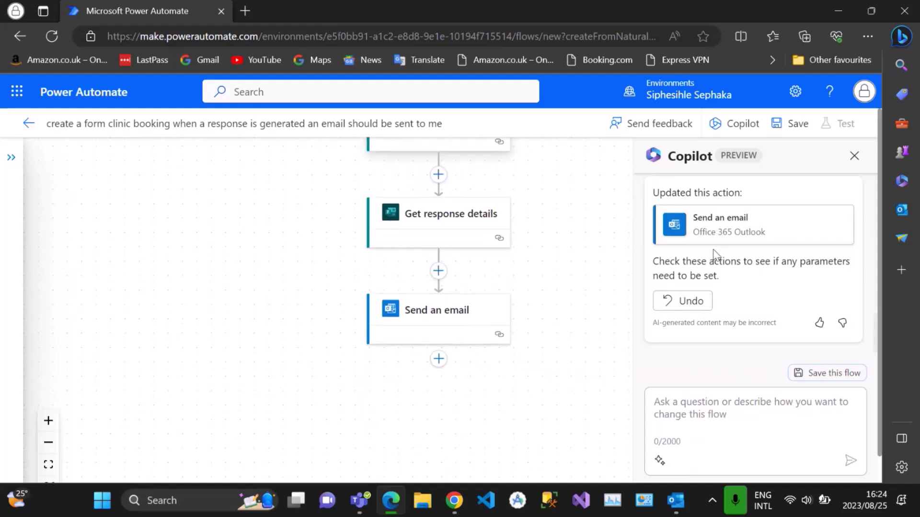
left_click(726, 246)
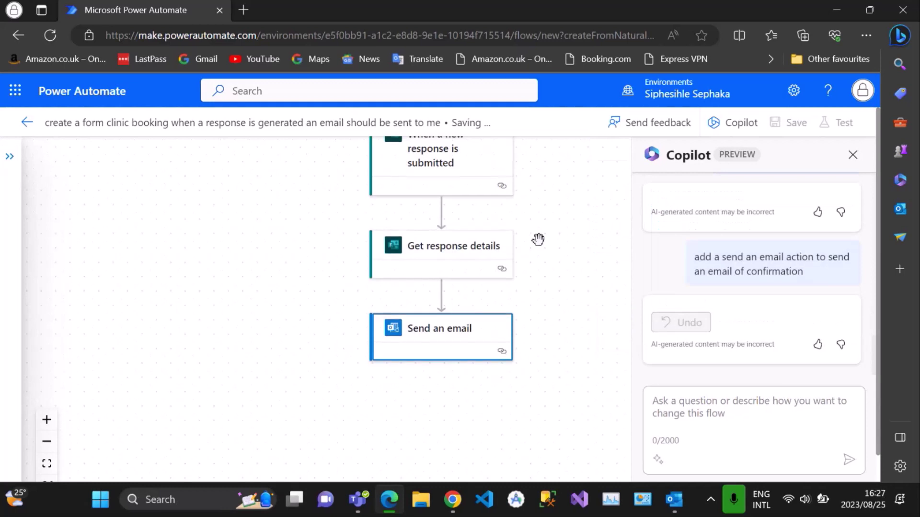
scroll(538, 240, "up", 1)
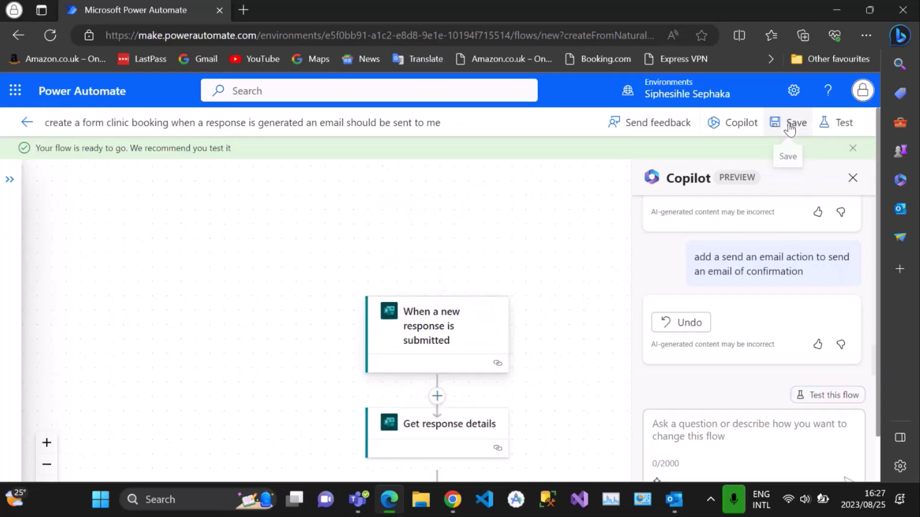
Start a manual test run of the flow
left_click(839, 133)
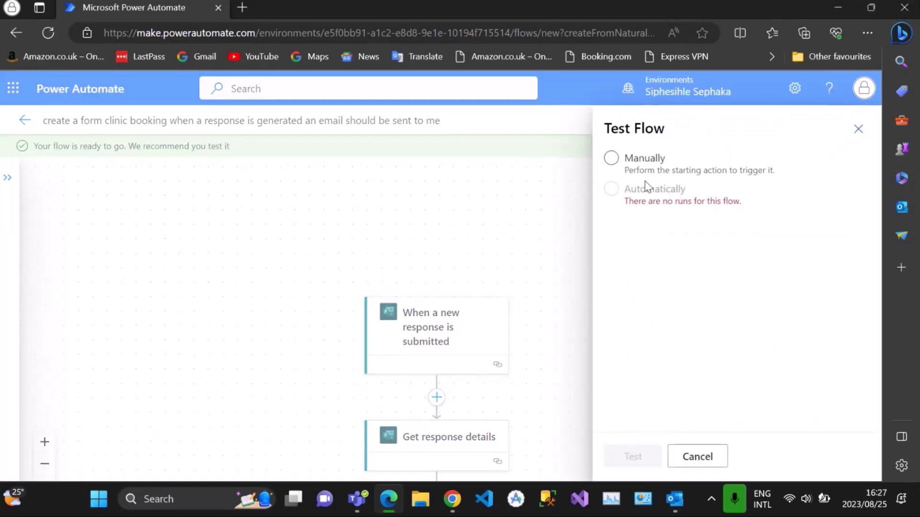
left_click(611, 158)
left_click(637, 458)
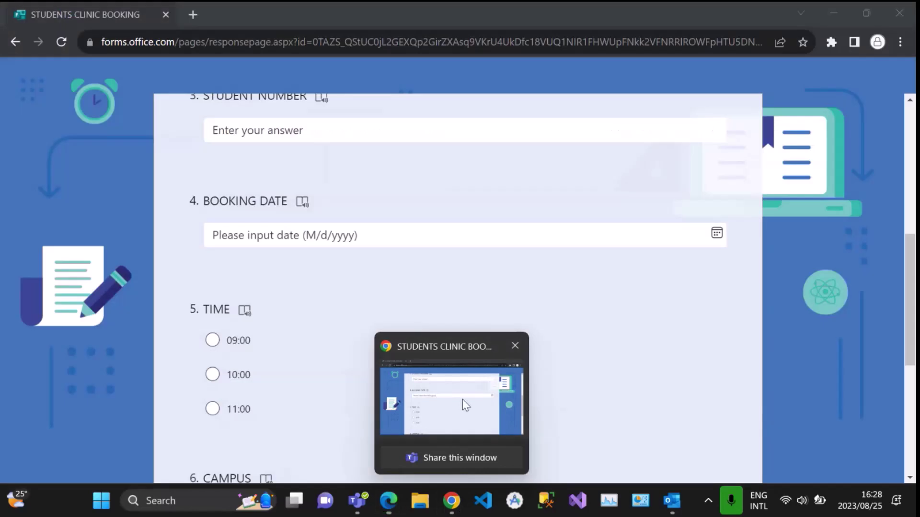
left_click(462, 399)
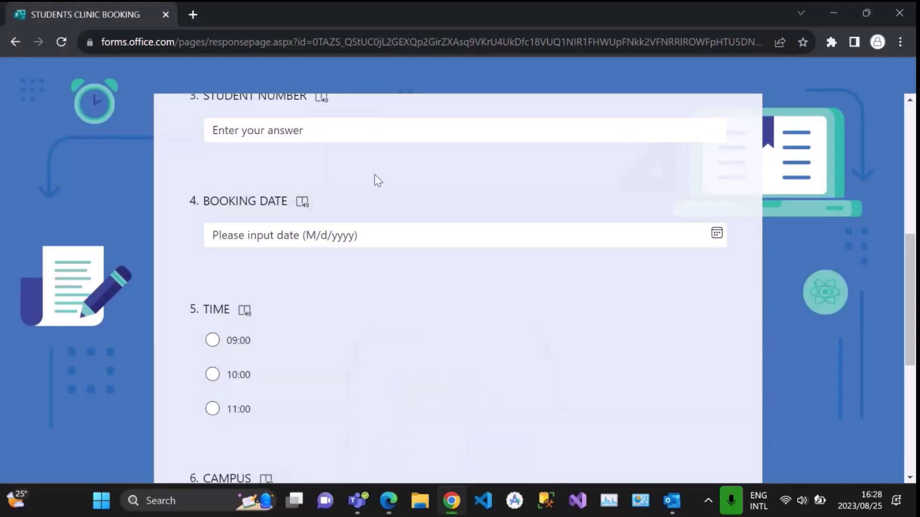
scroll(324, 184, "up", 3)
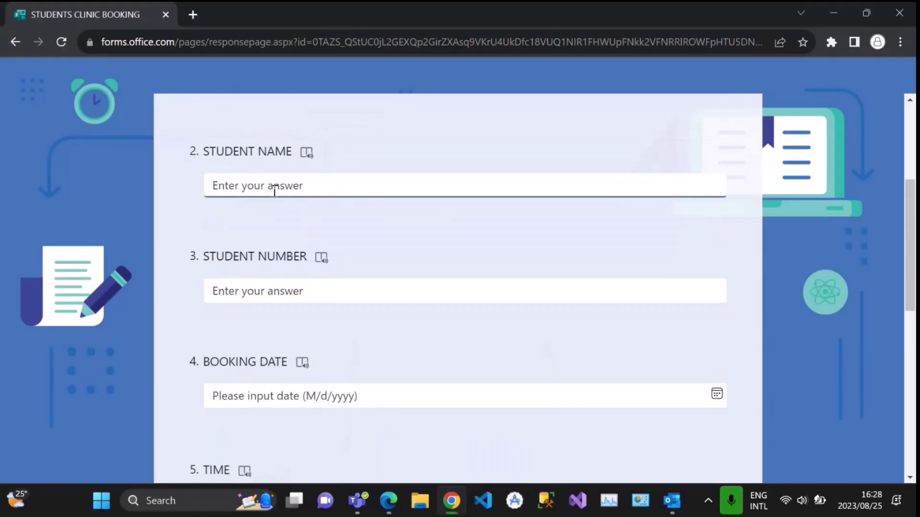
left_click(274, 192)
scroll(275, 191, "up", 2)
left_click(274, 193)
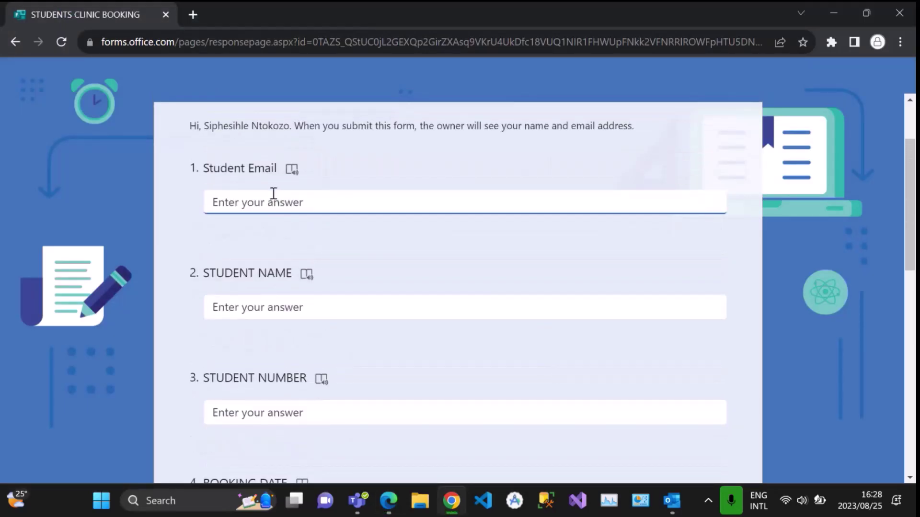
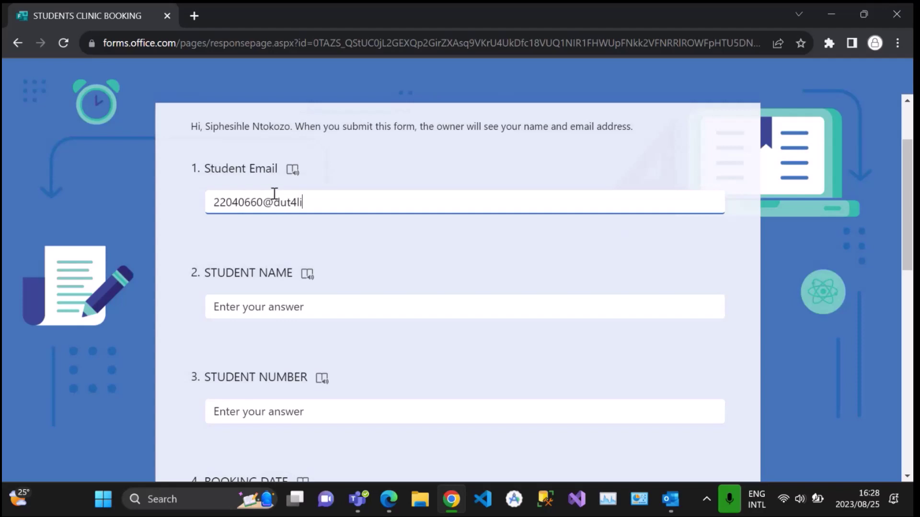
left_click(259, 313)
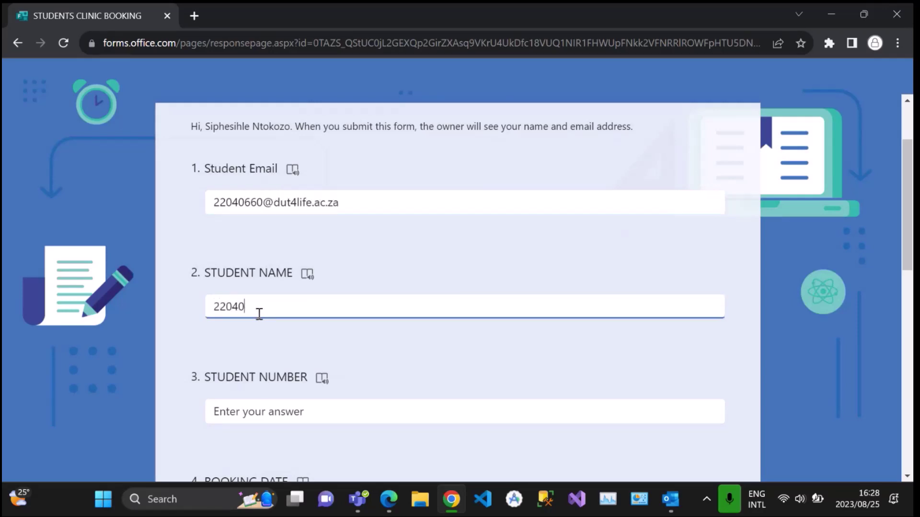
scroll(244, 313, "down", 2)
left_click(255, 326)
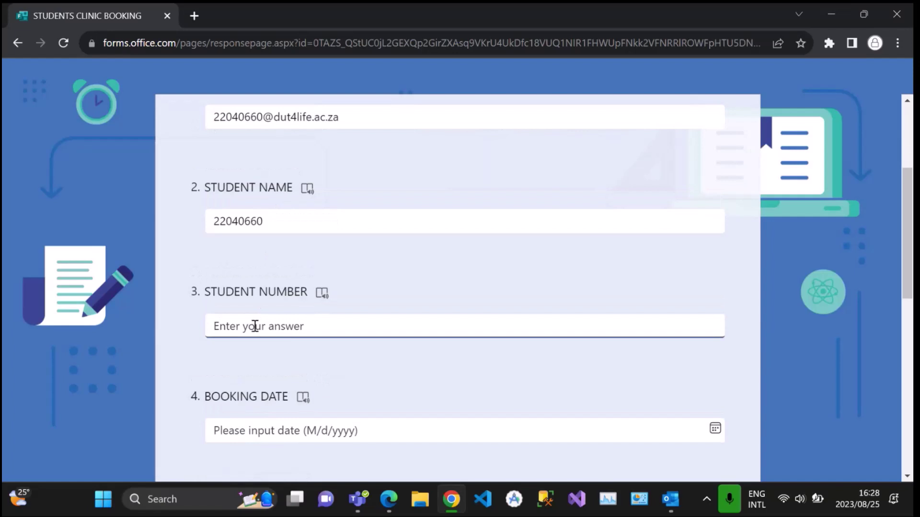
left_click_drag(277, 221, 216, 223)
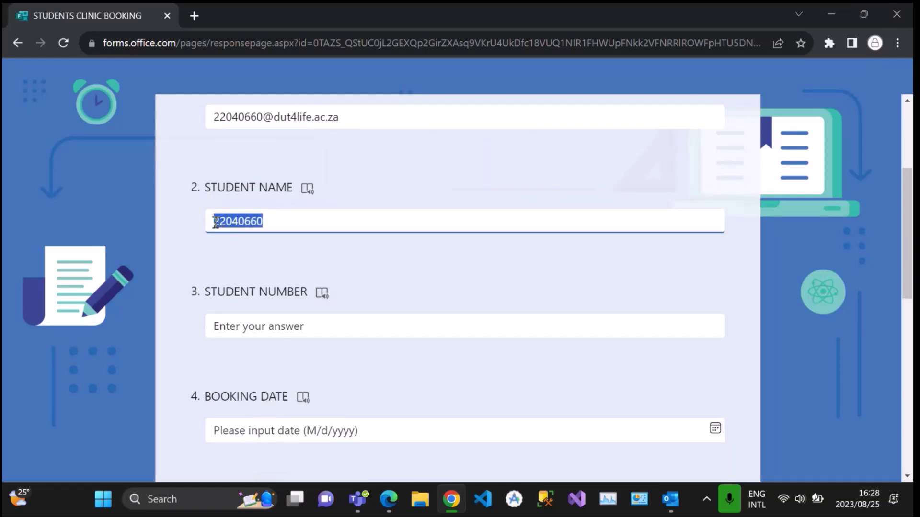
type("Siphe")
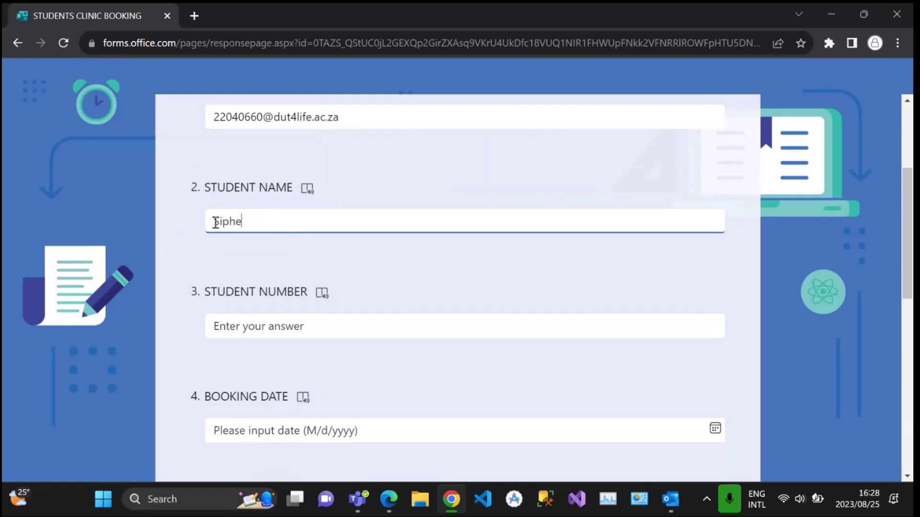
type("sihle")
left_click(233, 326)
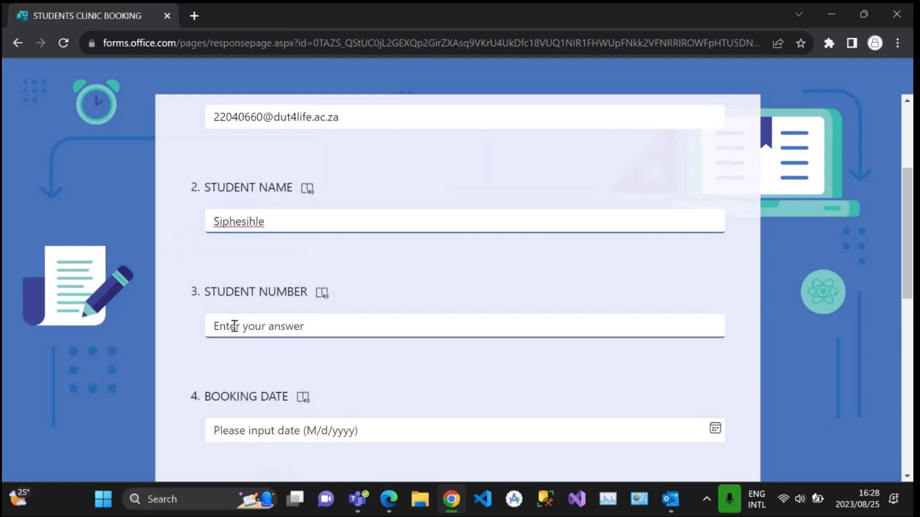
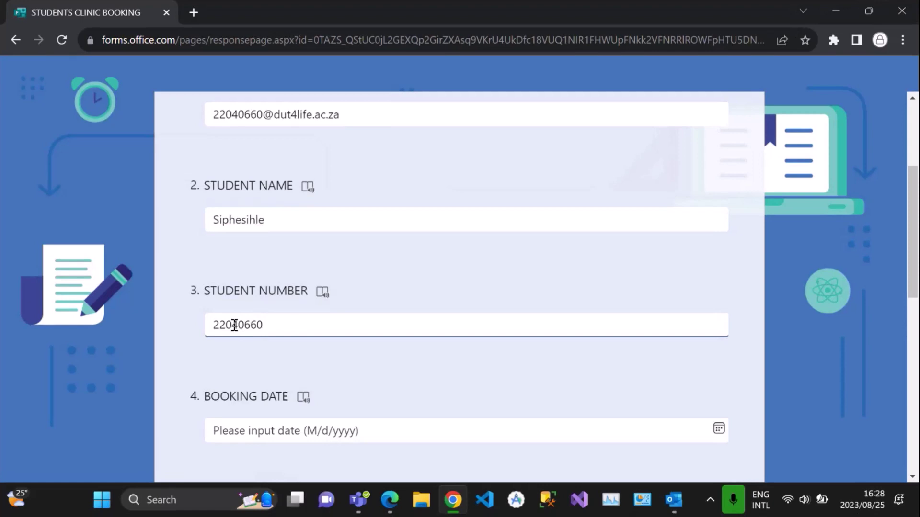
Book 29 August 2023 at 09:00 on RITSON campus and submit the form
scroll(234, 326, "down", 4)
left_click(718, 245)
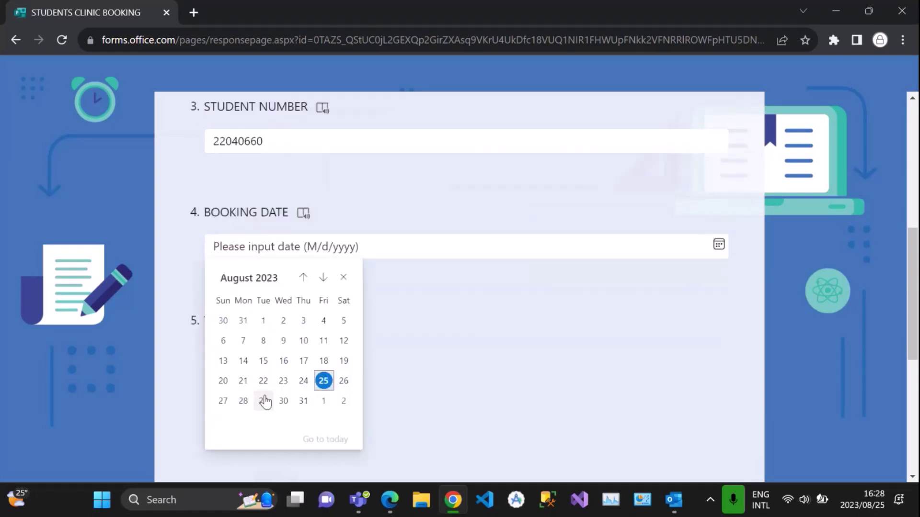
left_click(263, 401)
scroll(316, 341, "down", 2)
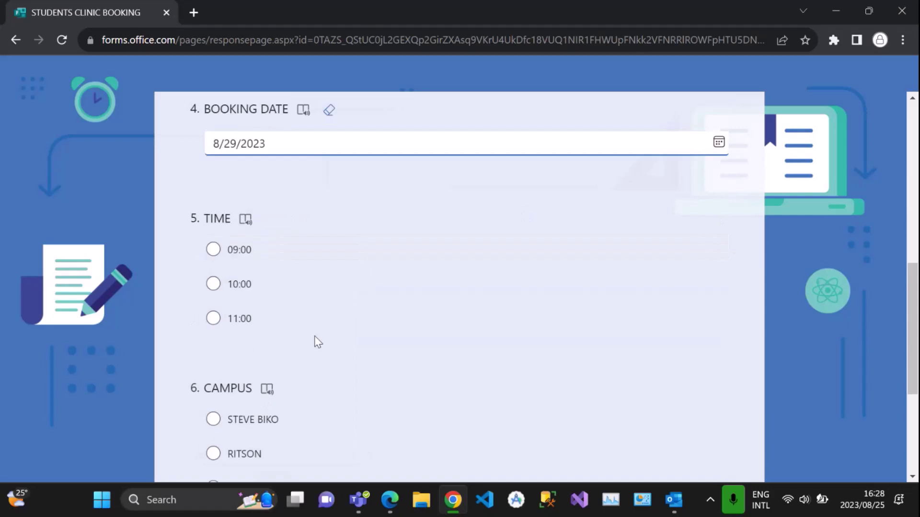
left_click(213, 248)
scroll(277, 337, "down", 3)
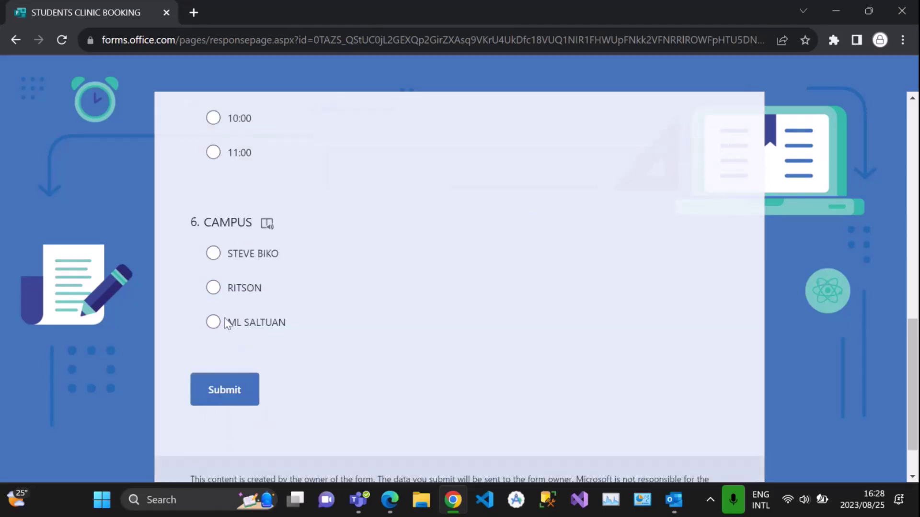
left_click(214, 288)
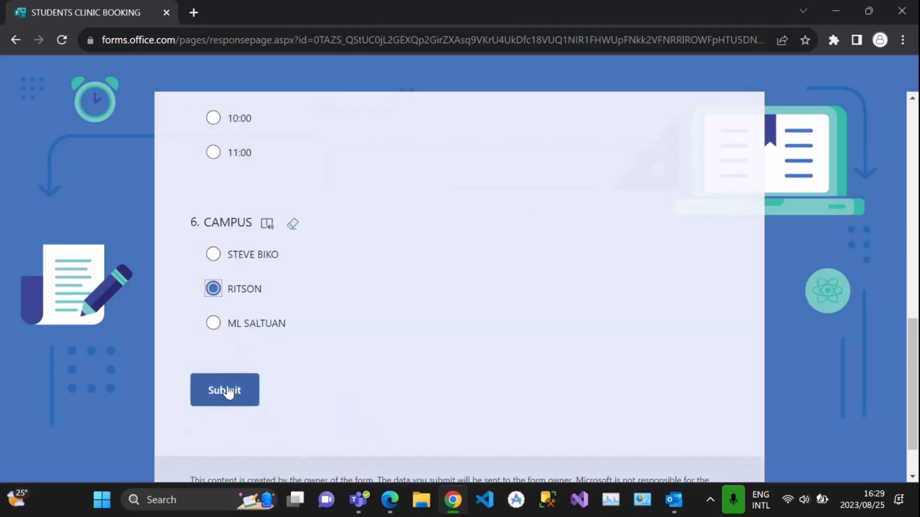
left_click(227, 389)
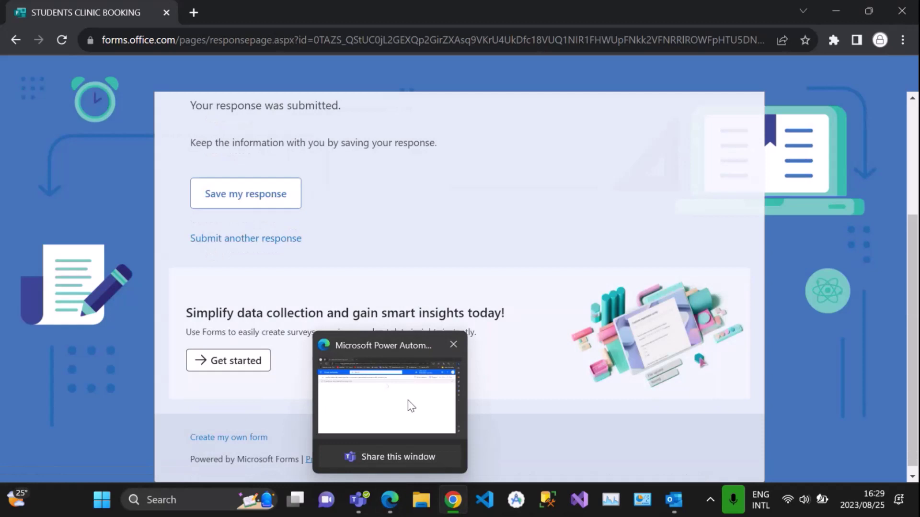
Check the successful flow run results, then bring up the Outlook inbox
left_click(409, 405)
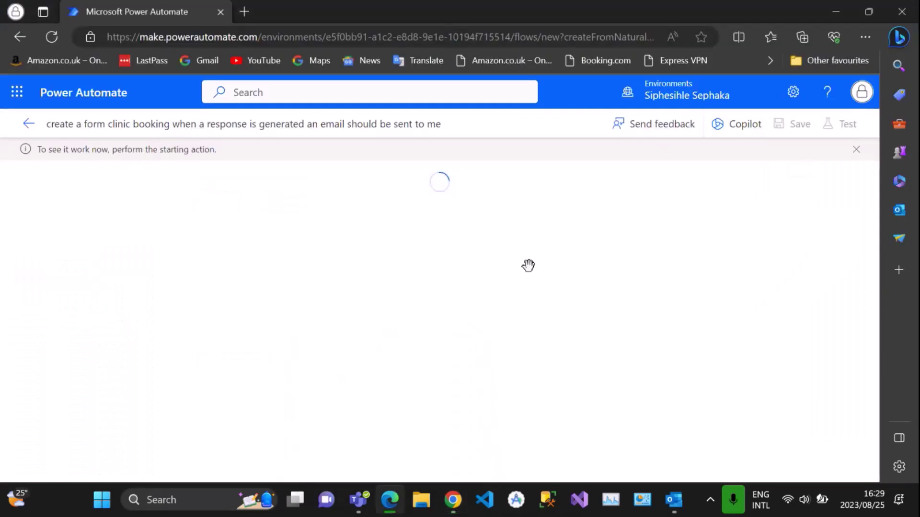
scroll(538, 292, "down", 3)
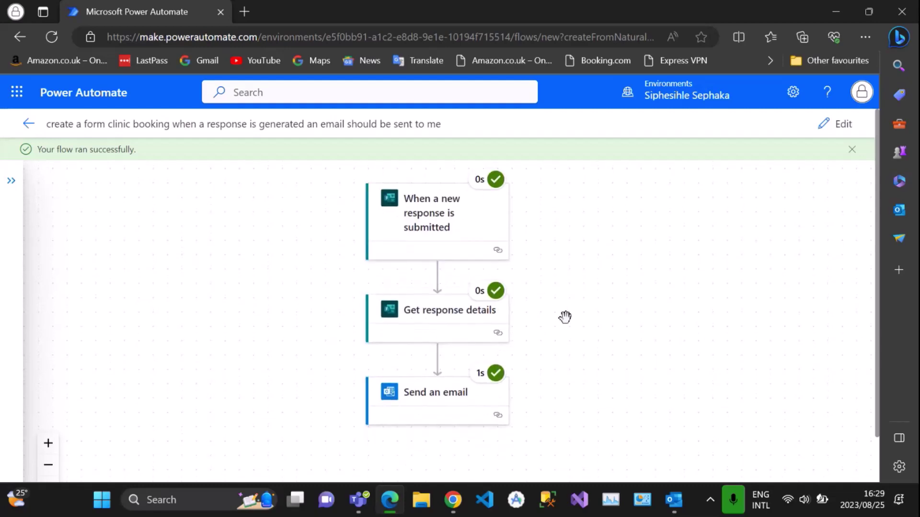
mouse_move(673, 500)
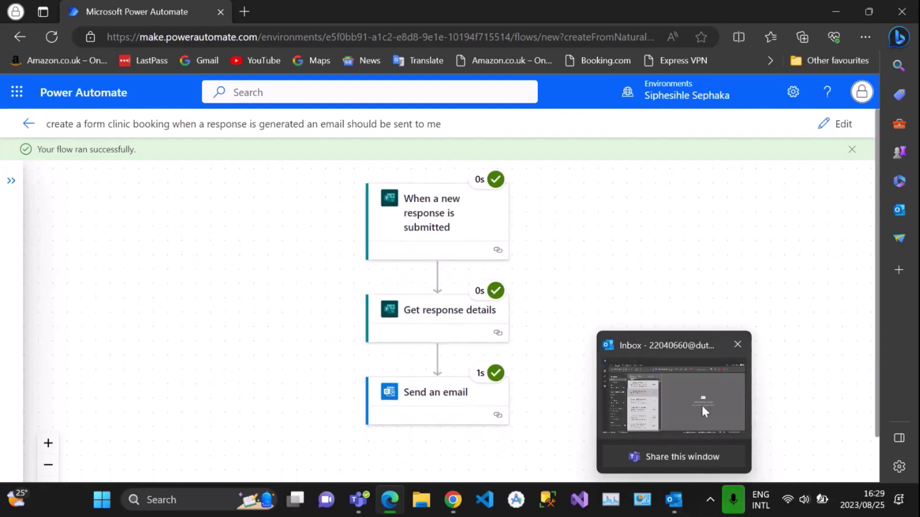
left_click(702, 406)
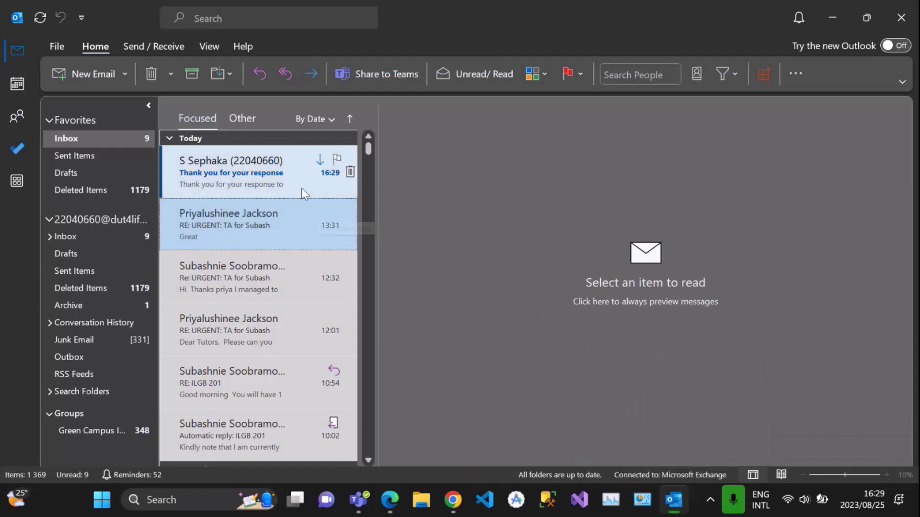
Read the Clinic Booking email confirming 29 August 09:00 at RITSON, then return to the flow details
left_click(289, 187)
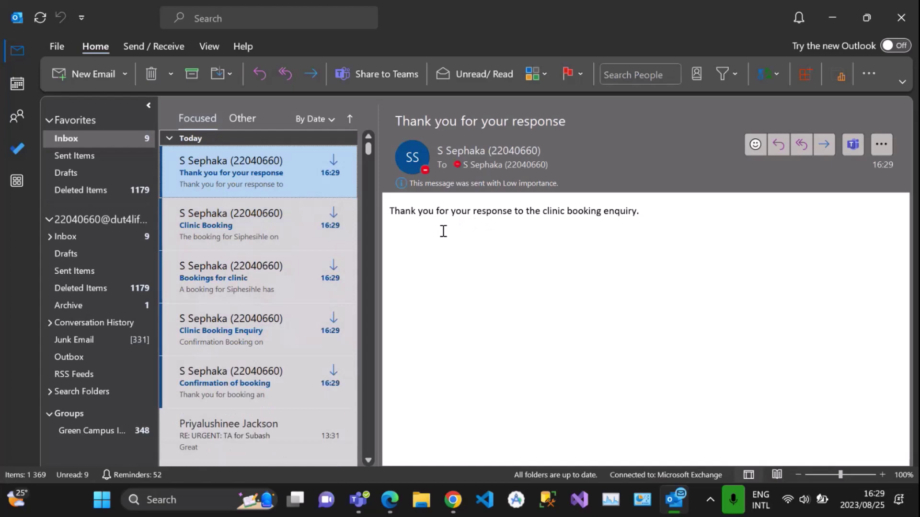
left_click(264, 236)
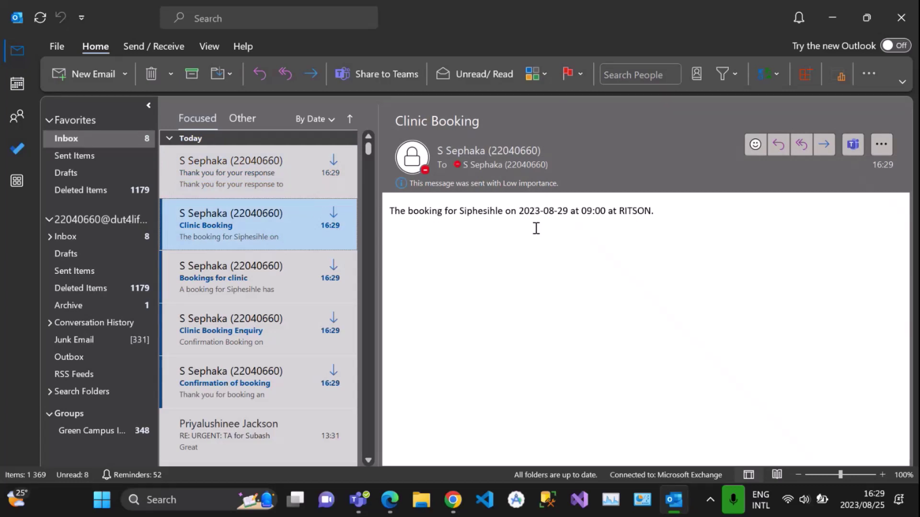
left_click(831, 24)
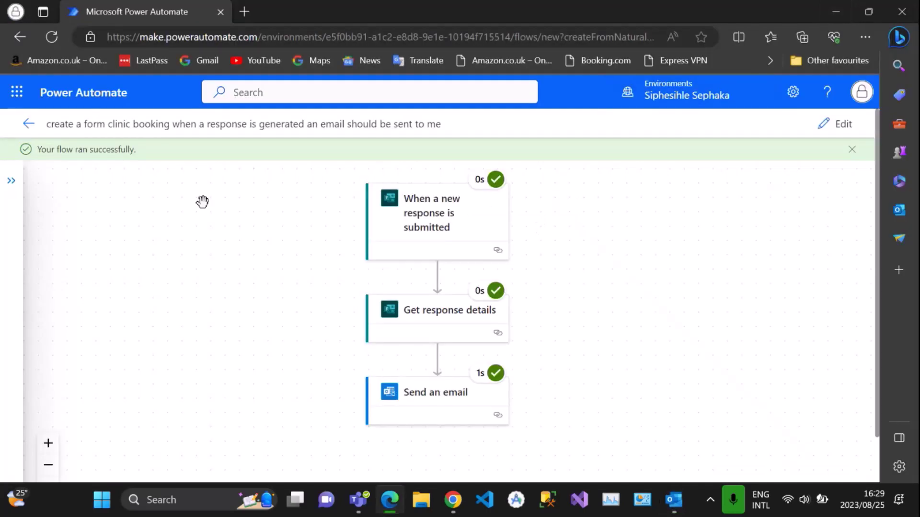
left_click(27, 125)
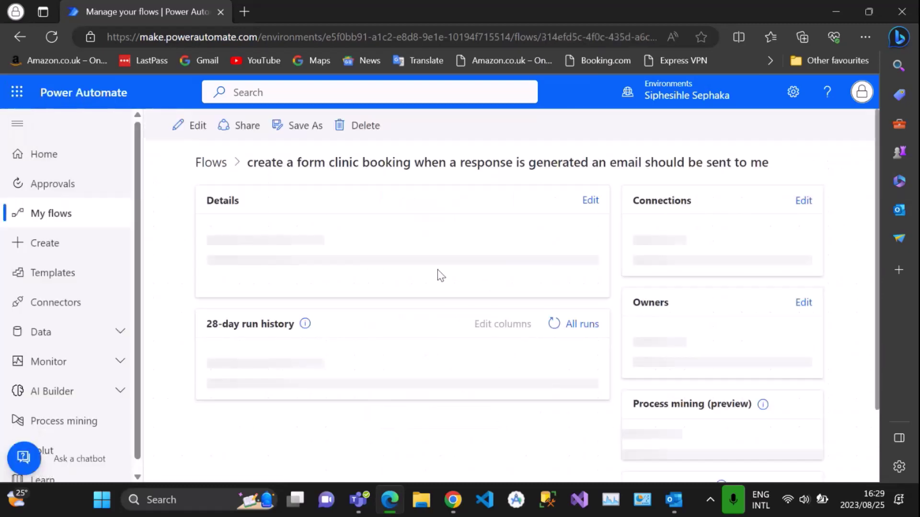